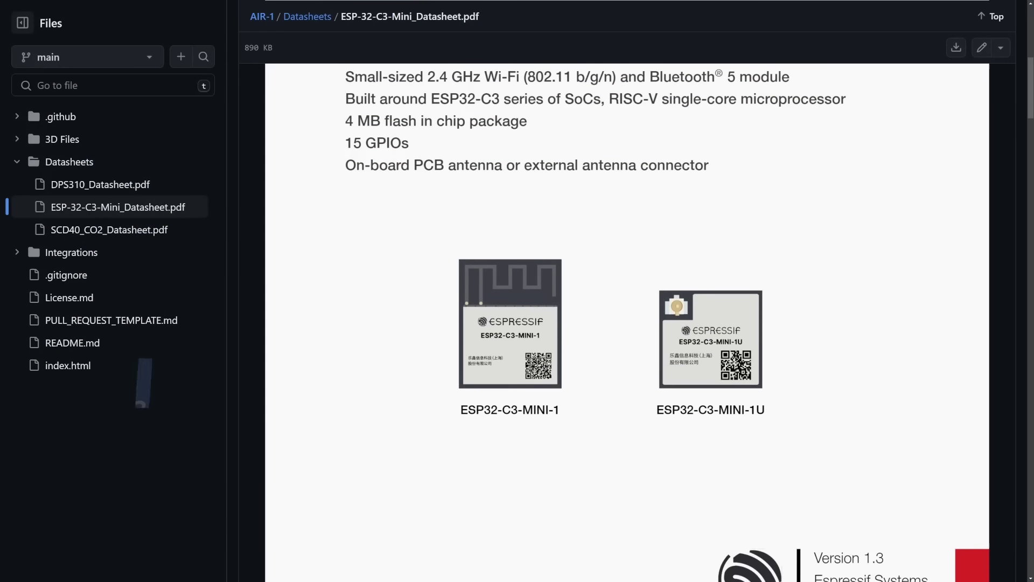
Scroll the ESP32-C3-Mini datasheet past the cover to section 1 Module Overview and its 1.1 Features list
scroll(627, 323, "down", 1)
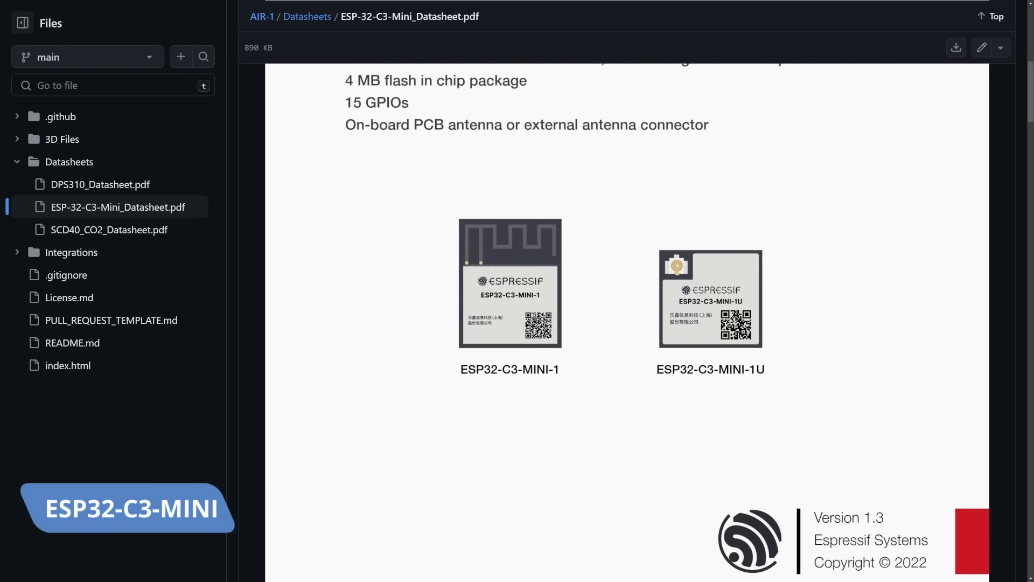
scroll(627, 323, "down", 2)
scroll(627, 323, "down", 1)
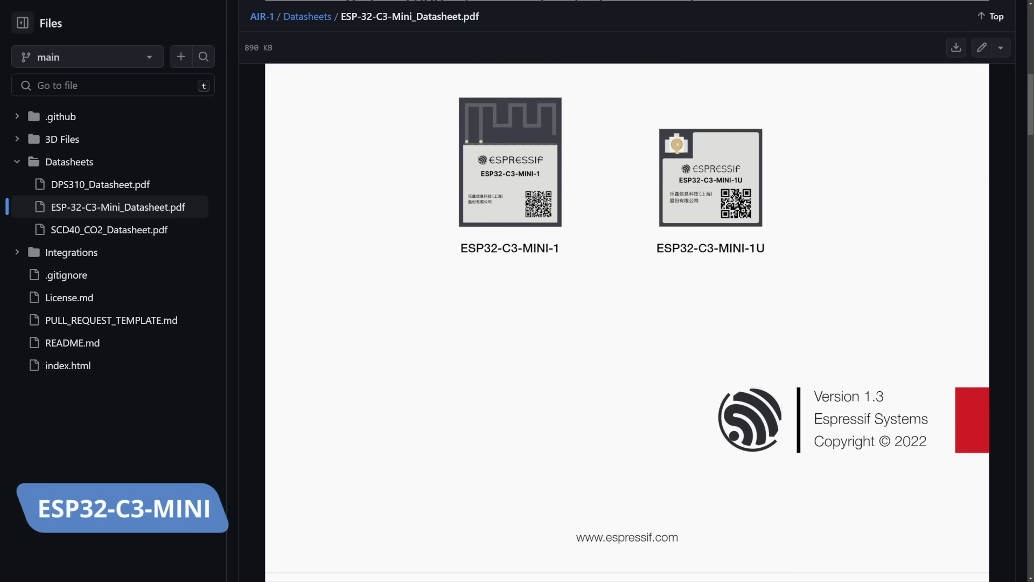
scroll(627, 323, "down", 1)
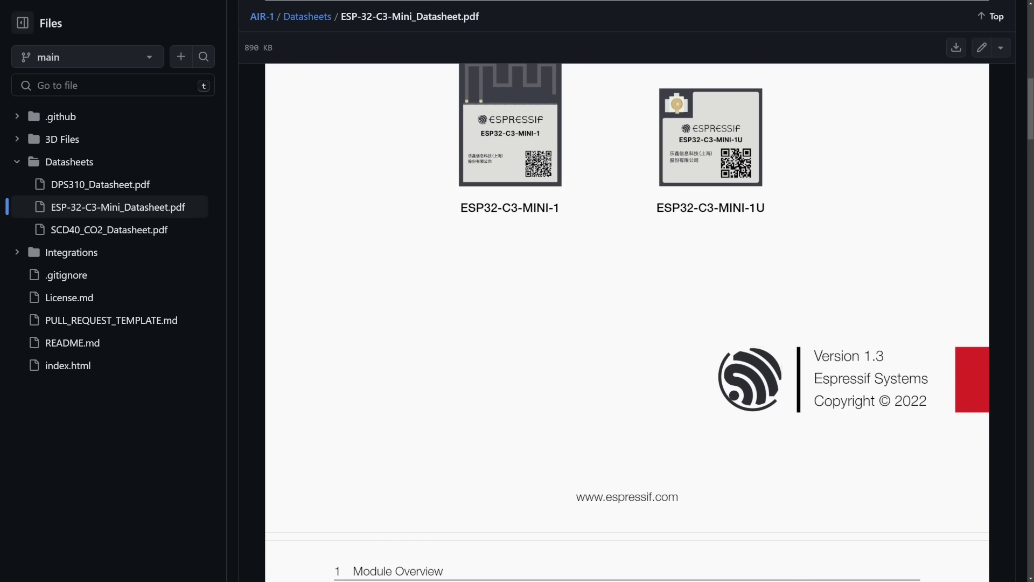
scroll(627, 323, "down", 10)
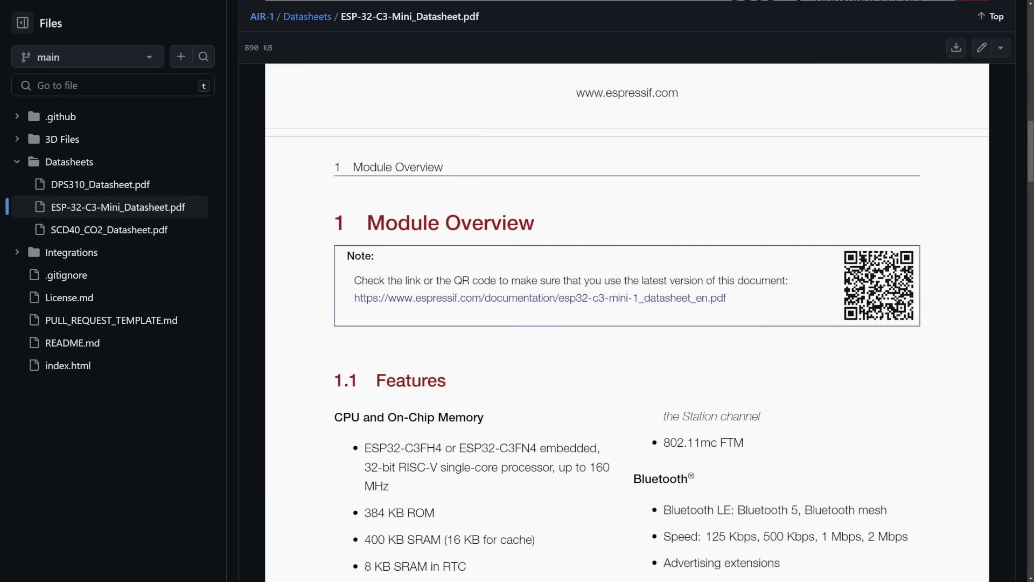
scroll(627, 323, "down", 6)
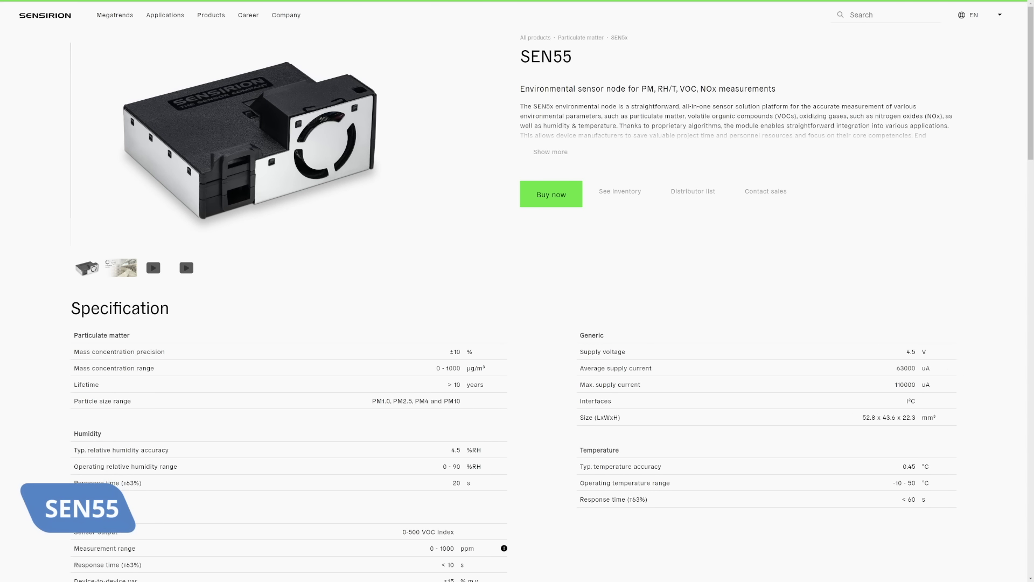
scroll(551, 301, "down", 1)
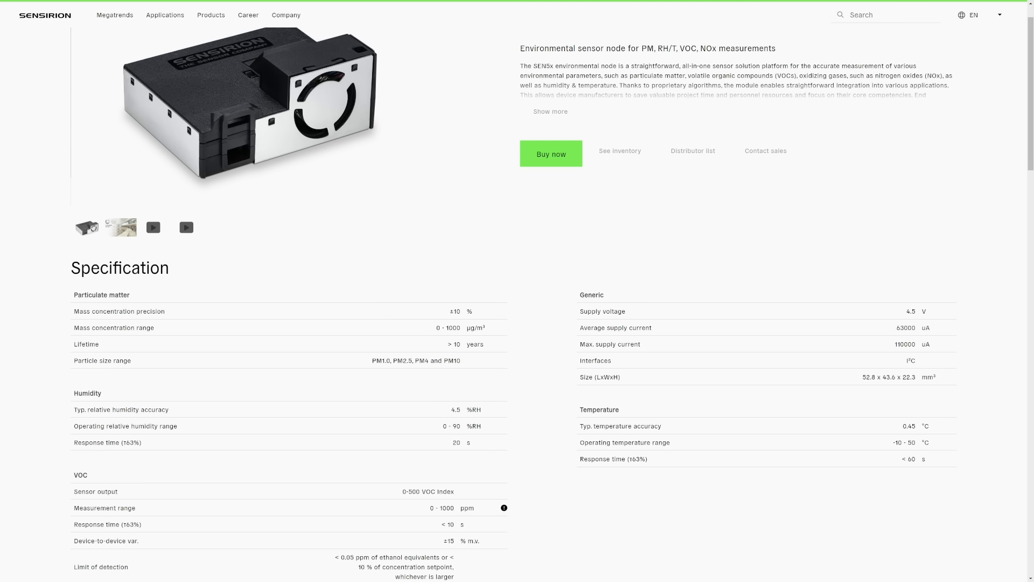
scroll(517, 301, "down", 2)
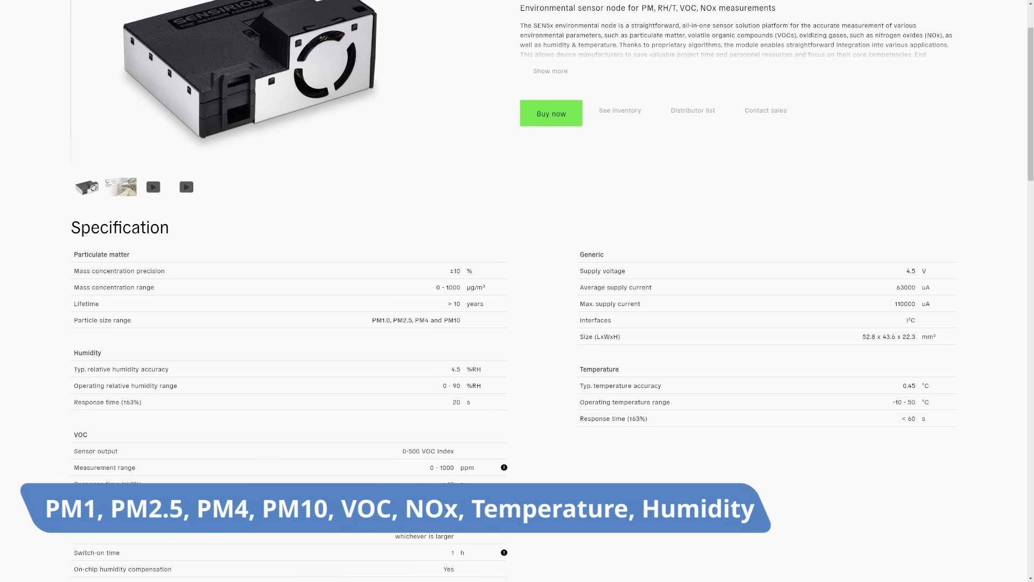
scroll(517, 290, "down", 1)
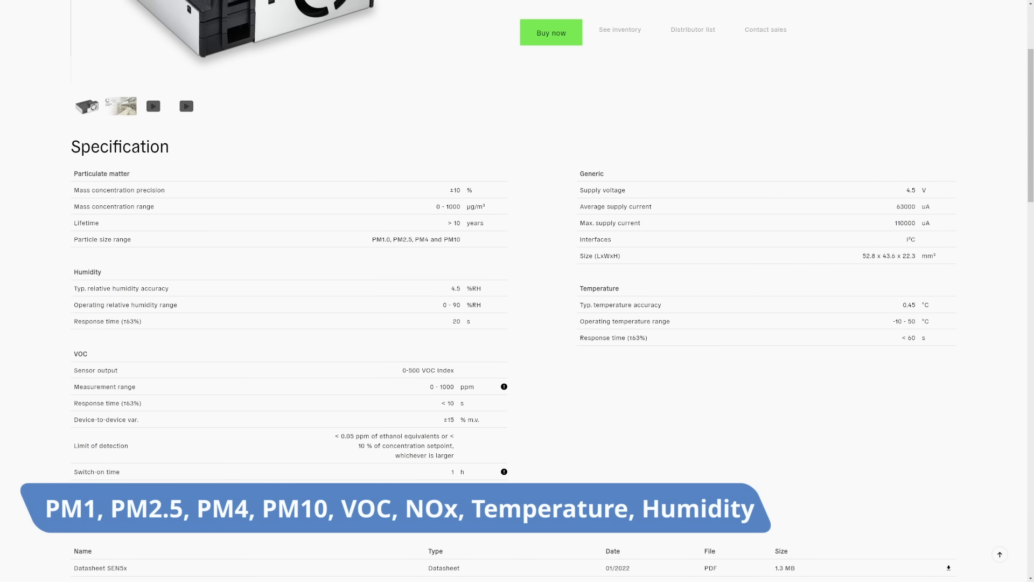
scroll(517, 291, "down", 1)
scroll(517, 291, "down", 3)
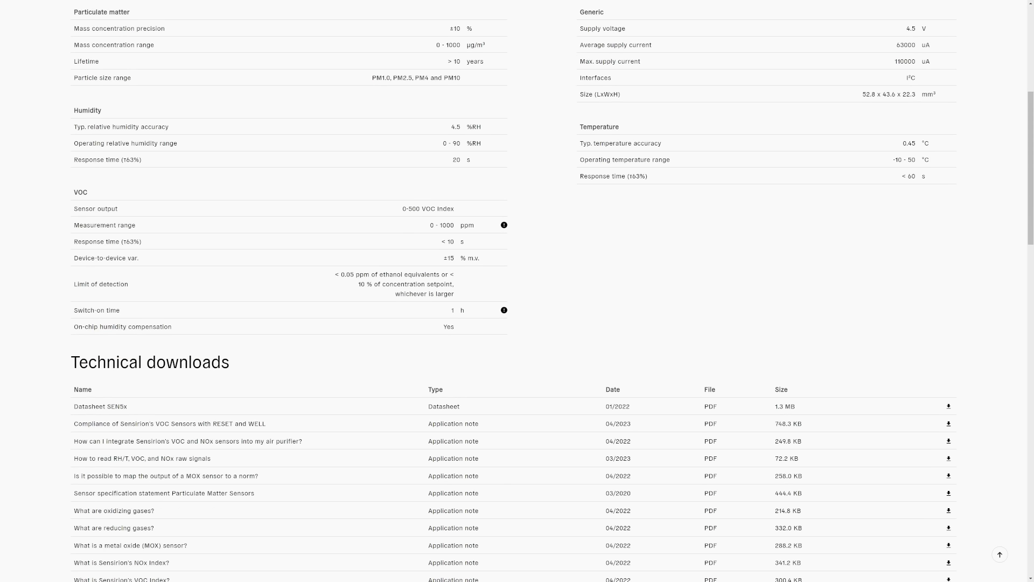
scroll(517, 291, "down", 3)
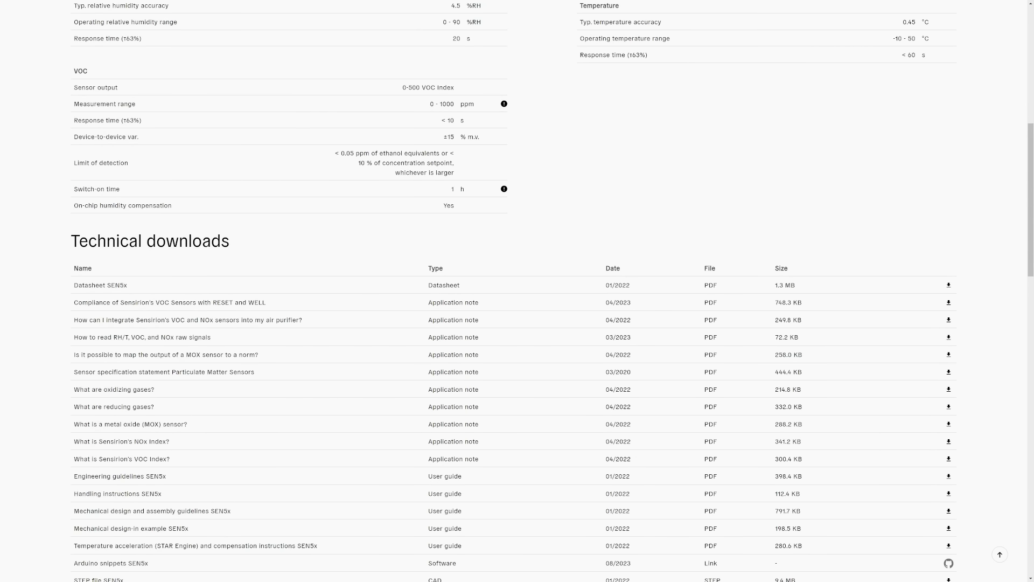
scroll(517, 291, "down", 1)
scroll(517, 291, "down", 1)
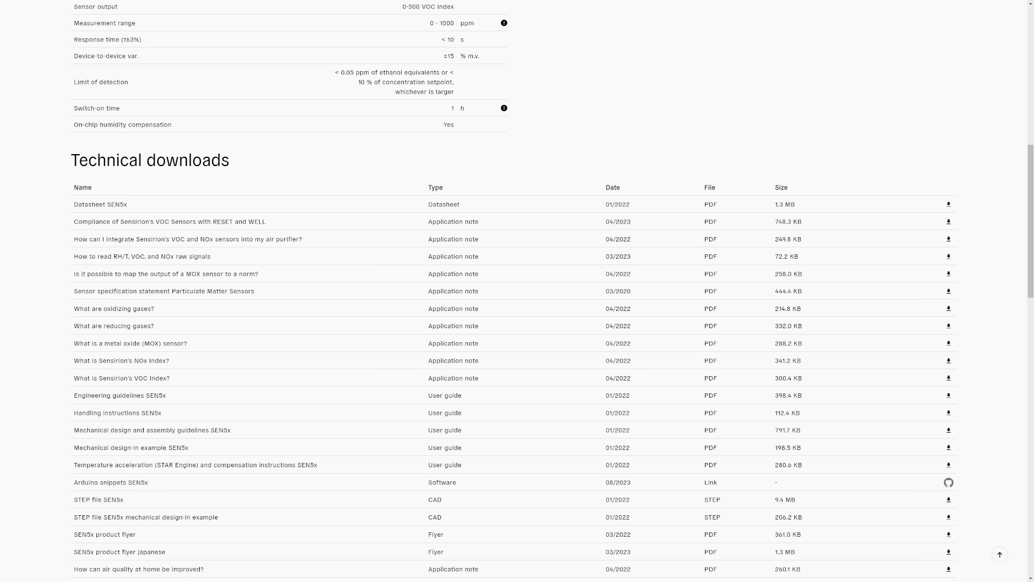
scroll(517, 291, "up", 7)
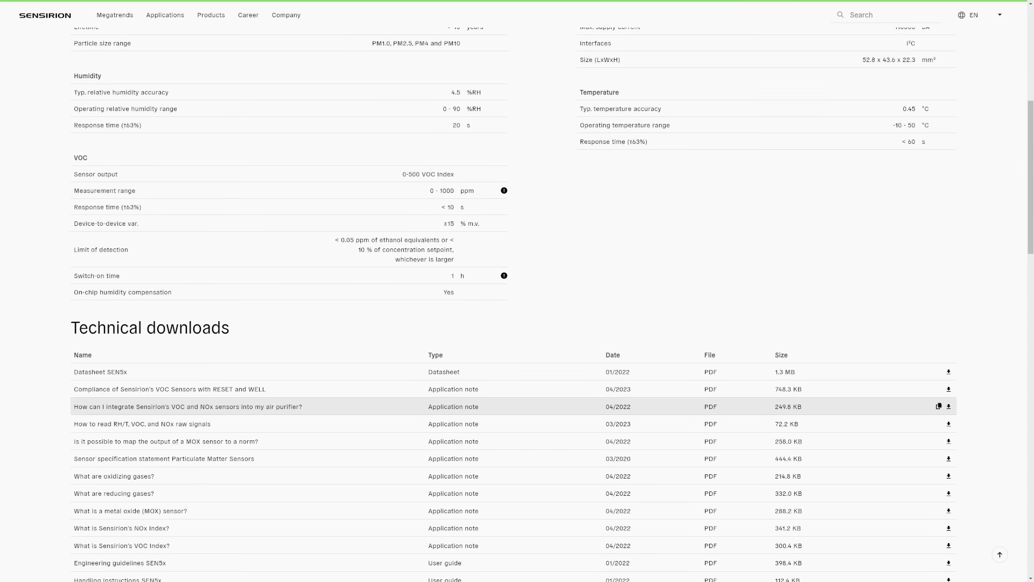
scroll(517, 290, "up", 1)
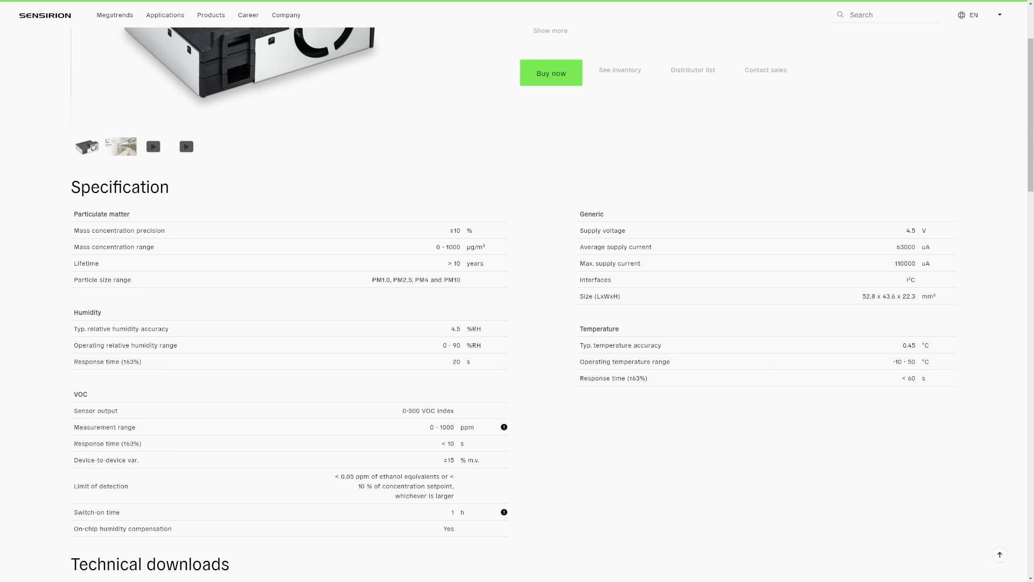
scroll(517, 291, "up", 2)
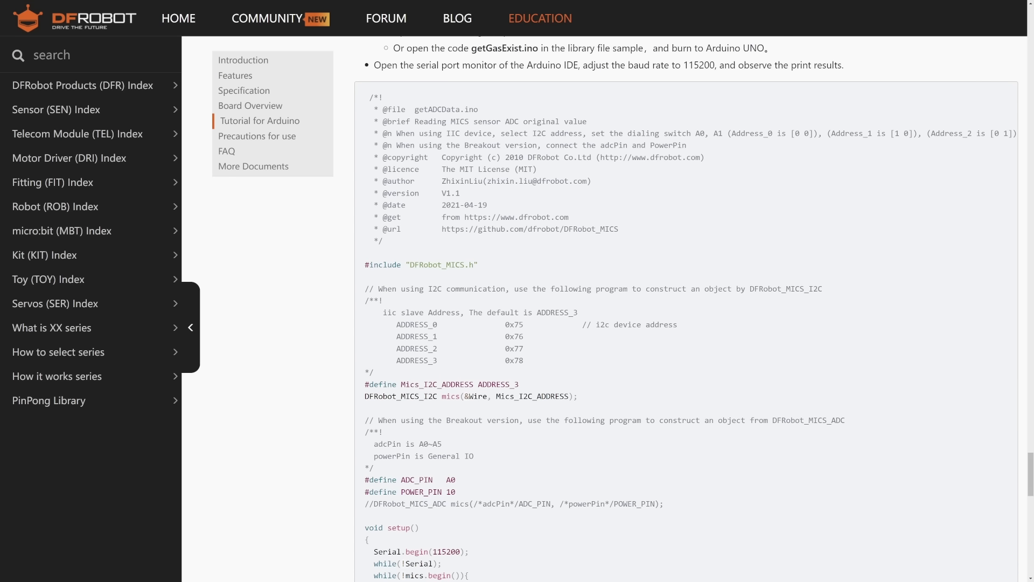
Scroll through the MiCS Arduino example code to the list of detectable gases
scroll(686, 323, "down", 10)
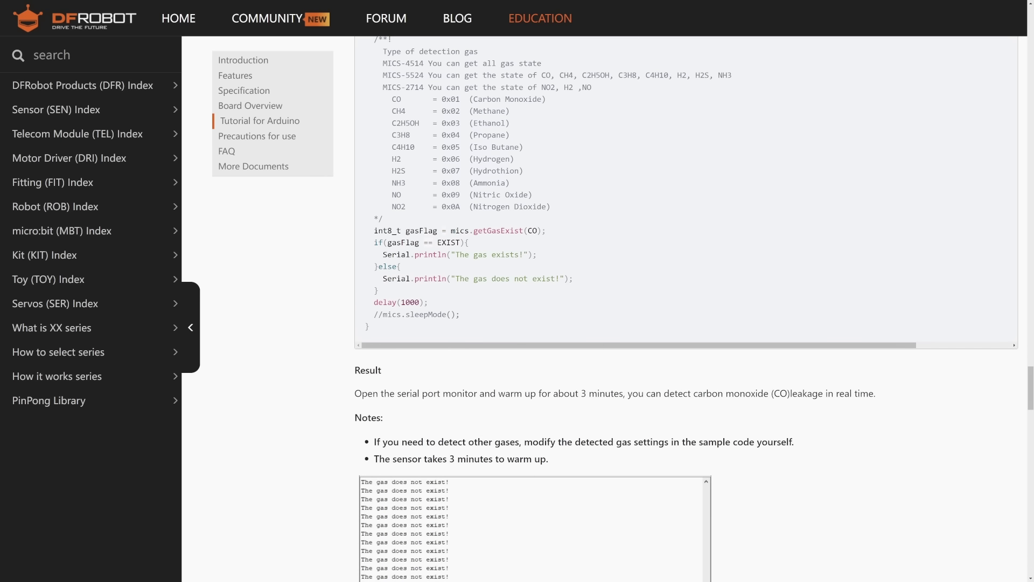
scroll(686, 323, "up", 4)
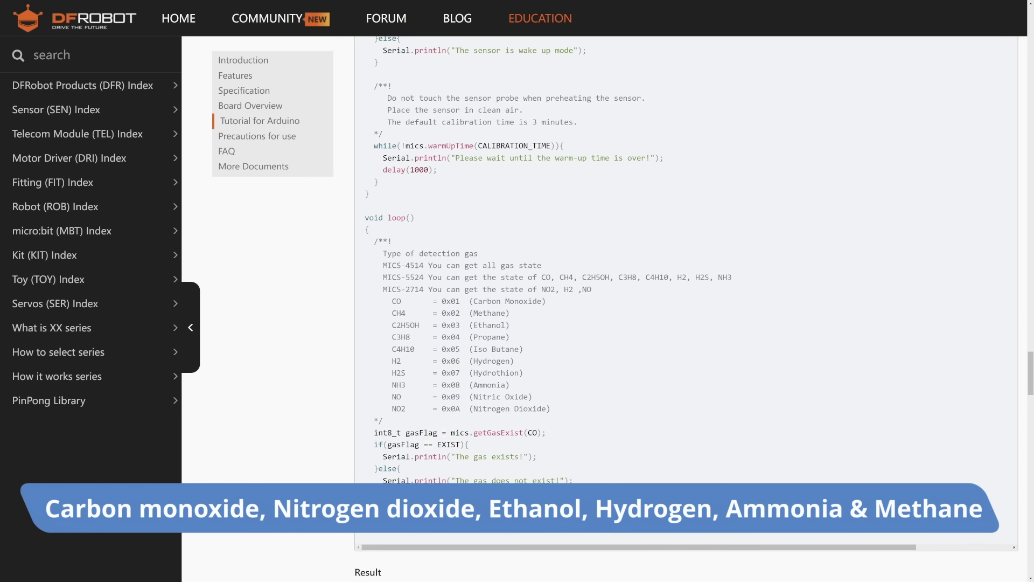
scroll(686, 323, "up", 4)
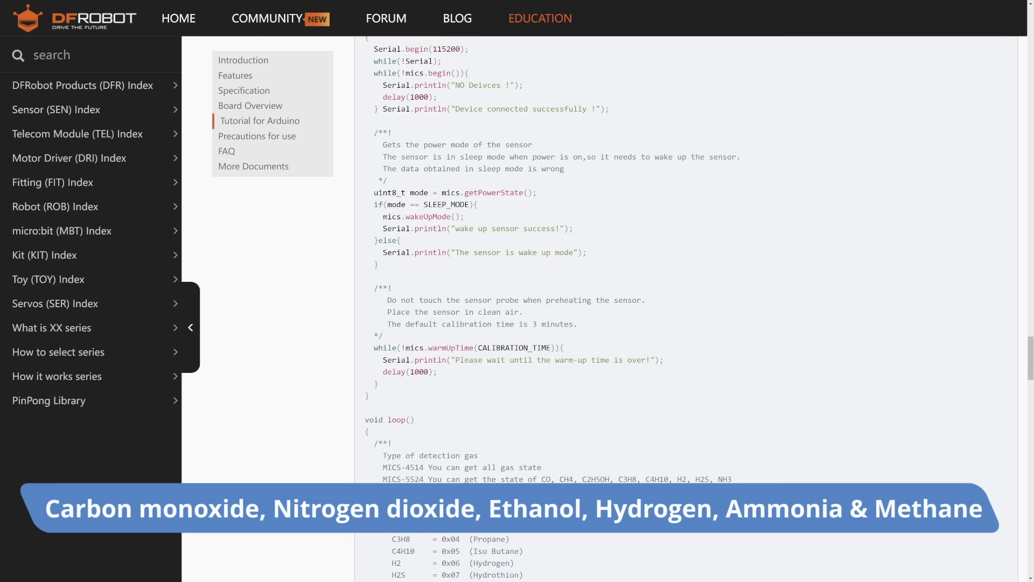
scroll(686, 323, "up", 3)
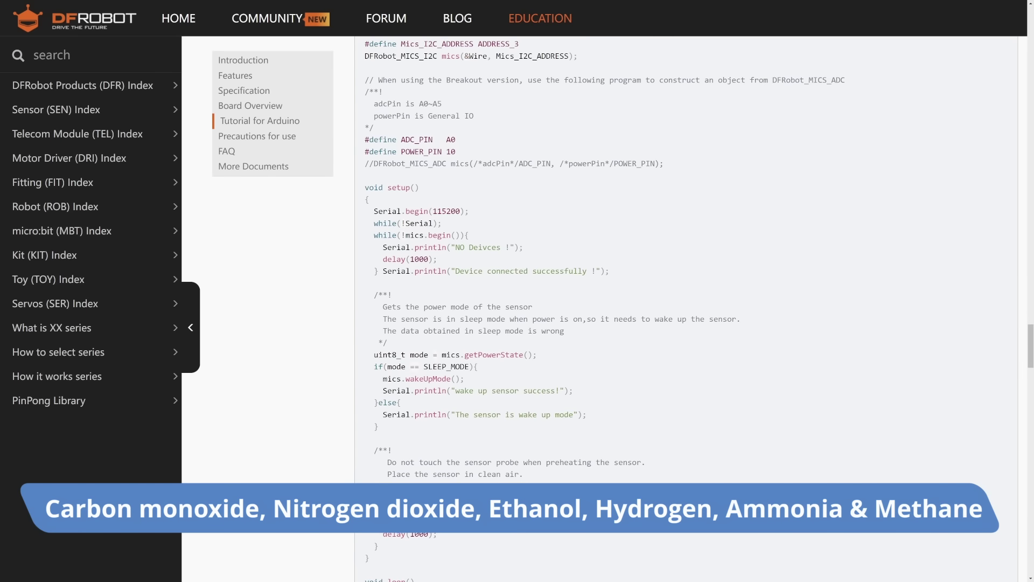
scroll(686, 323, "up", 2)
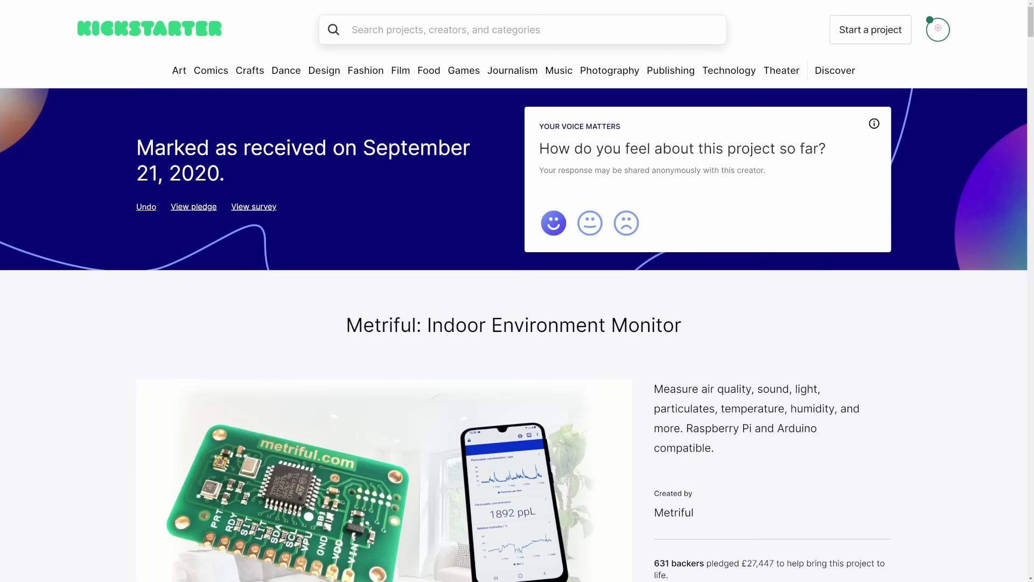
Scroll the Metriful Indoor Environment Monitor Kickstarter page down to its Story section
scroll(514, 291, "down", 5)
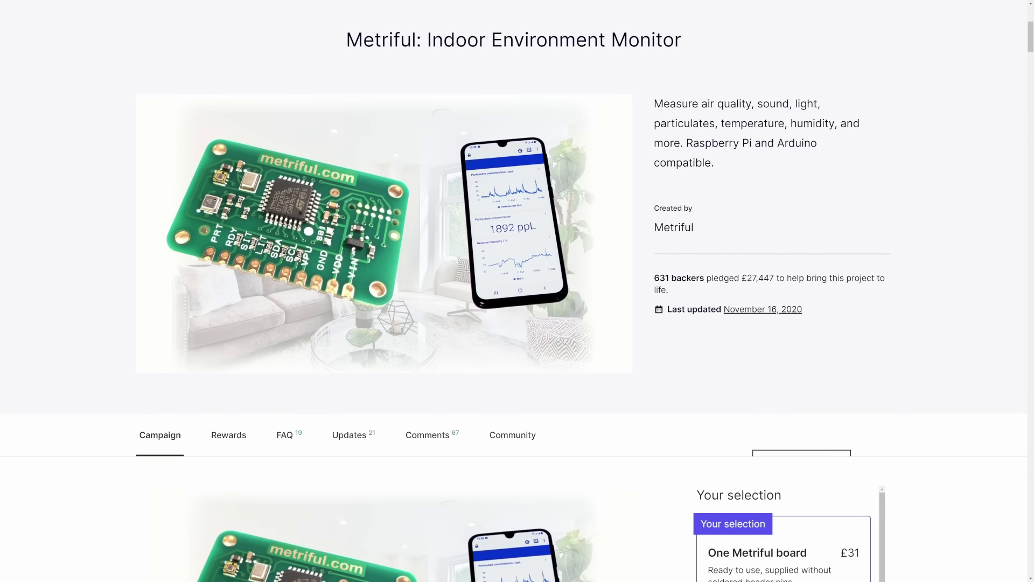
scroll(513, 291, "down", 6)
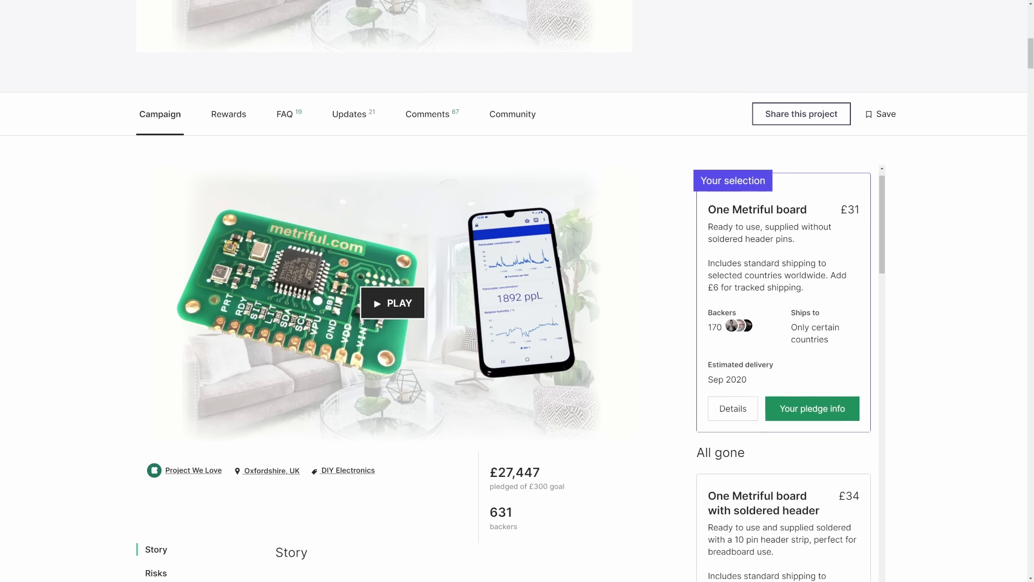
scroll(784, 371, "down", 2)
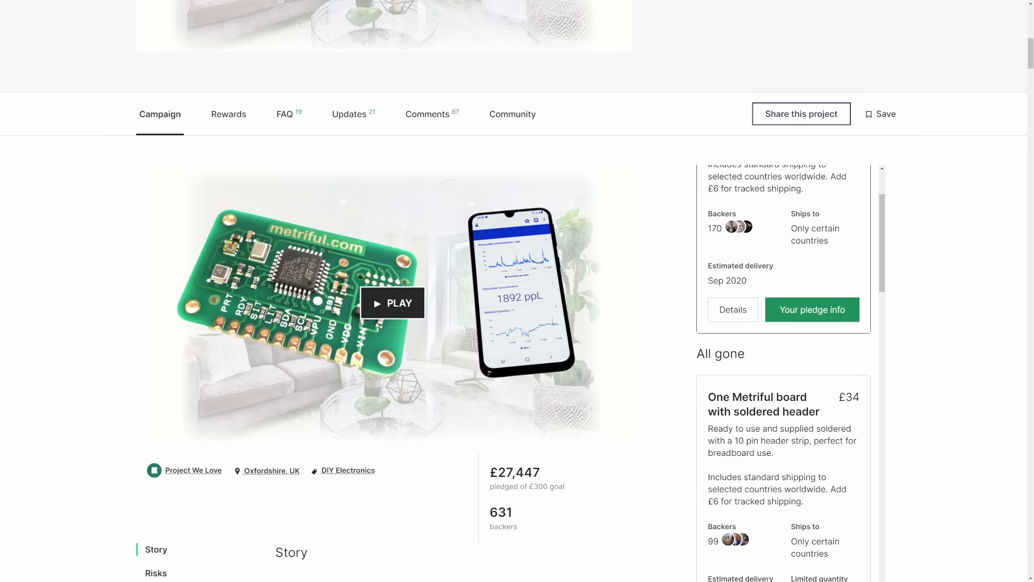
scroll(385, 291, "down", 9)
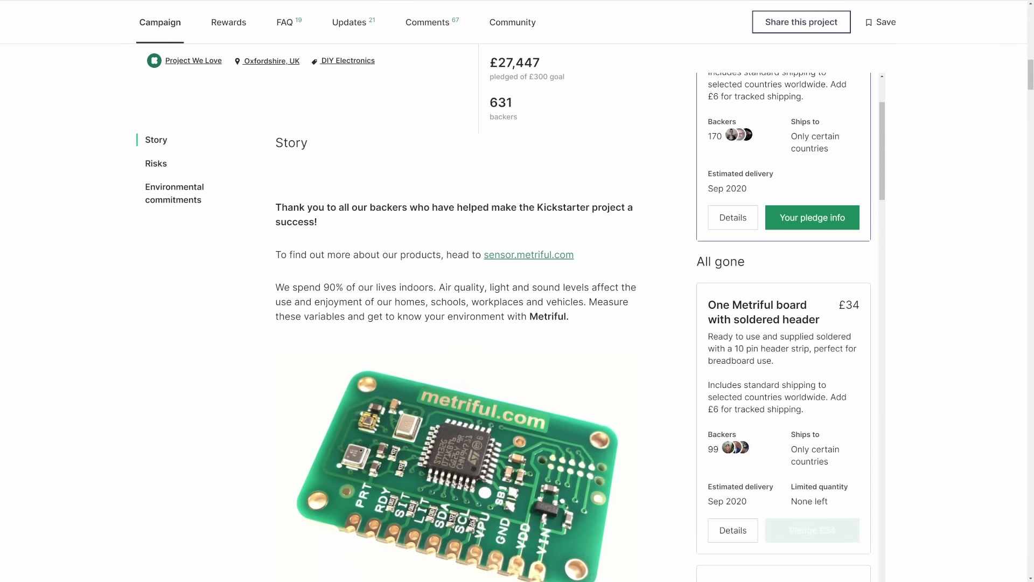
scroll(455, 312, "down", 5)
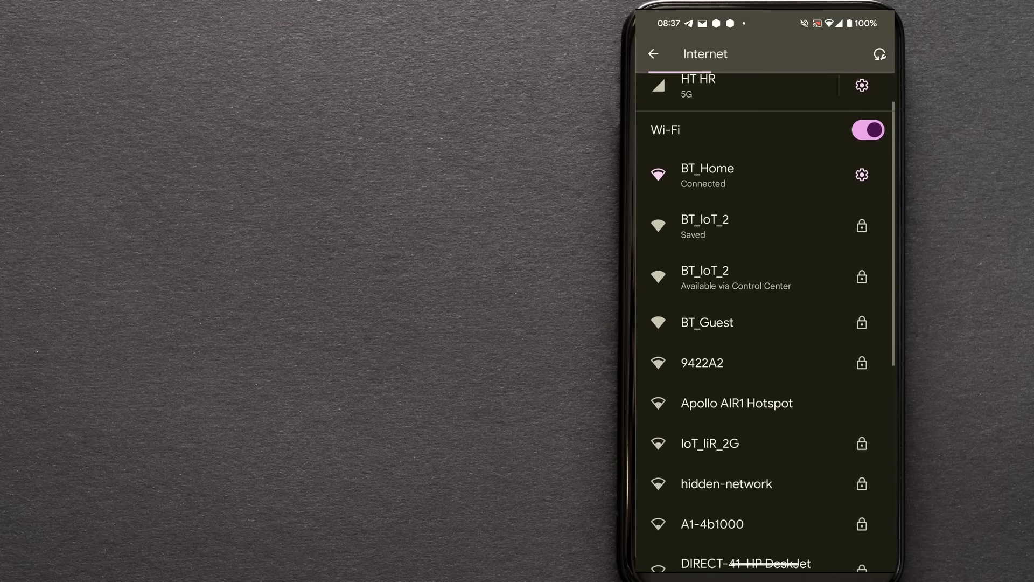
Join the Apollo AIR1 Hotspot and choose BT_IoT_2 as the sensor's Wi-Fi network
left_click(736, 403)
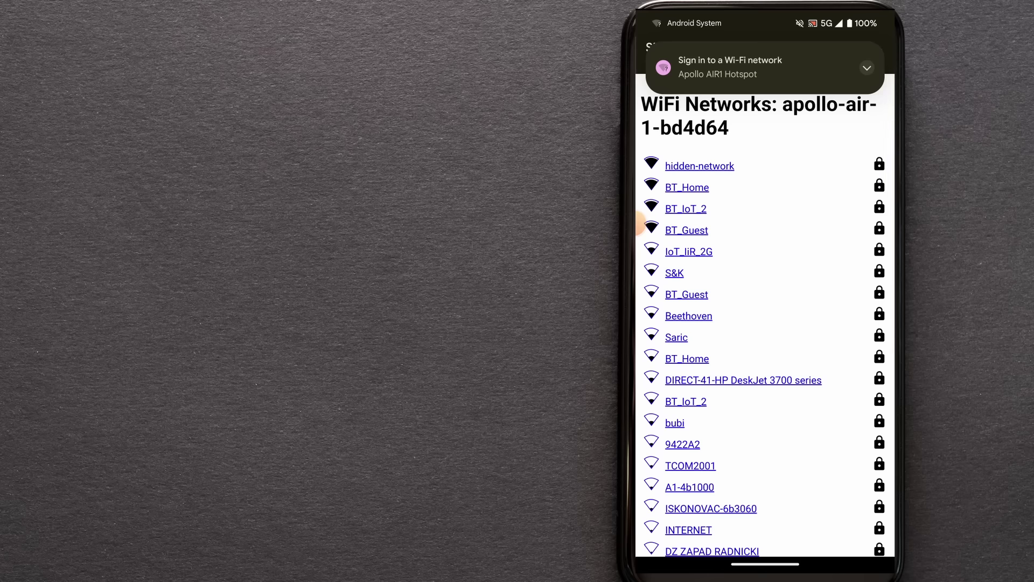
left_click(686, 209)
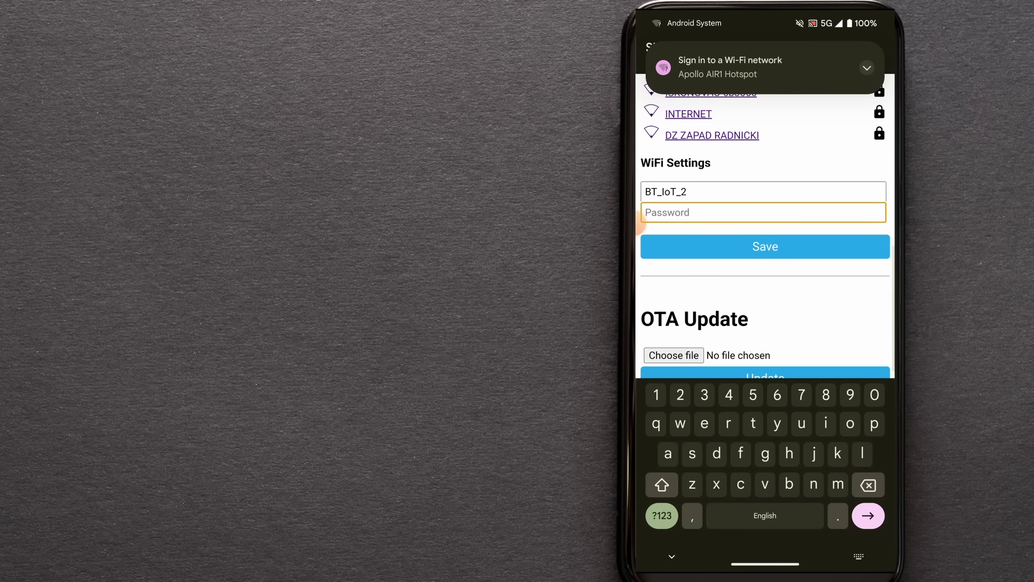
left_click(640, 222)
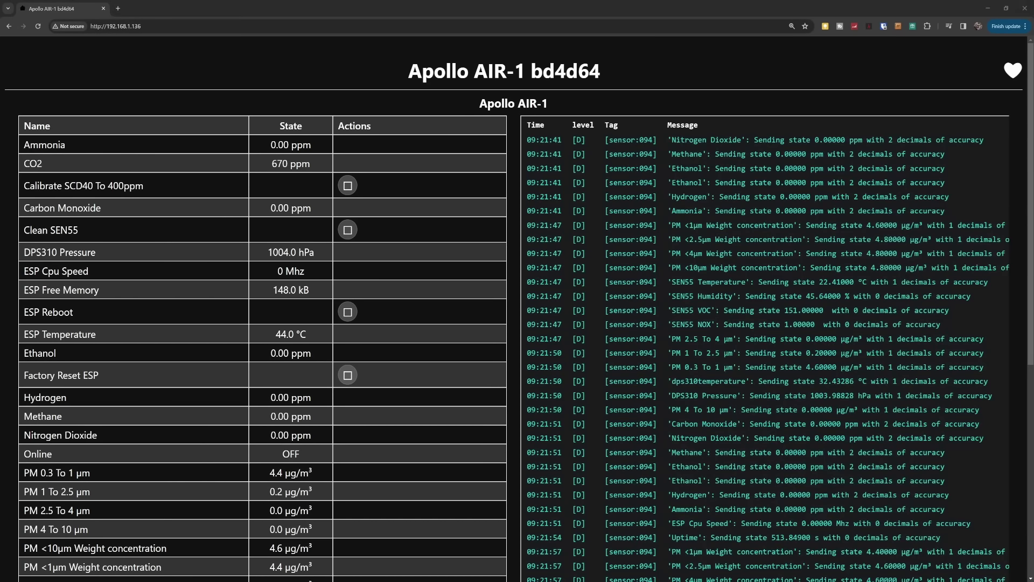
Show the AIR-1 bd4d64 device page full screen and scroll through its sensor readings table
key("F11")
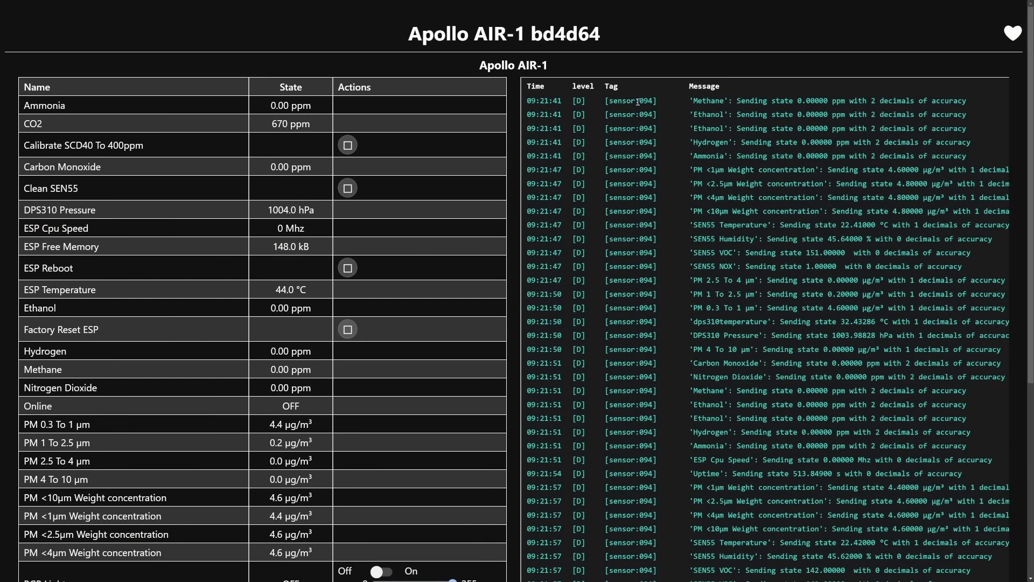
scroll(638, 102, "down", 5)
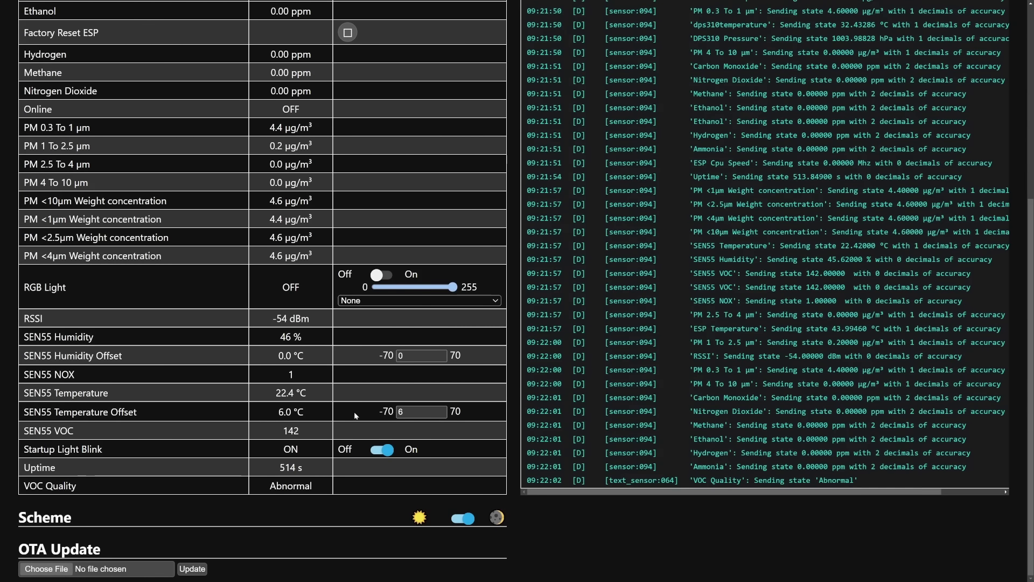
scroll(356, 415, "up", 5)
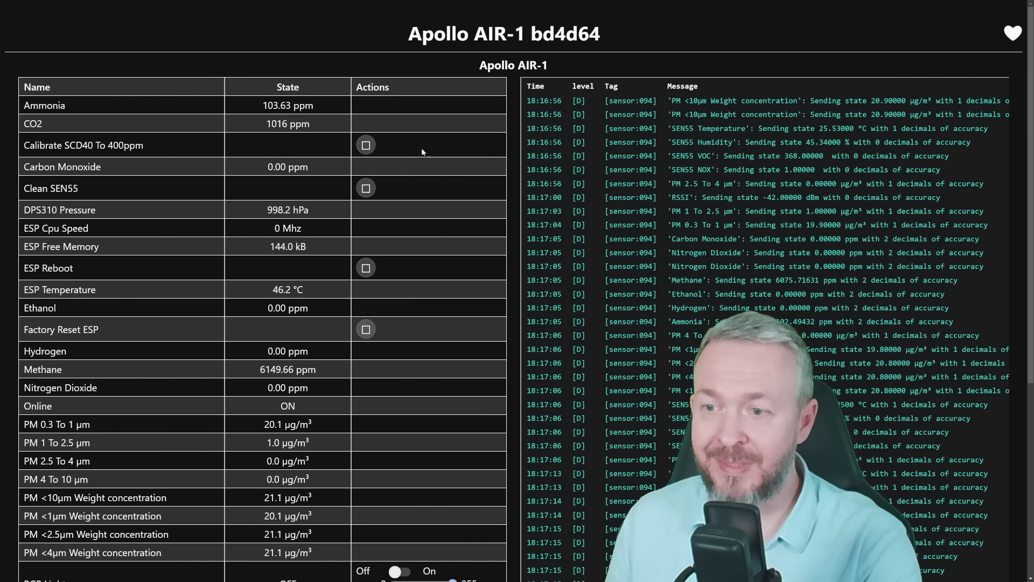
scroll(153, 83, "down", 1)
scroll(153, 83, "down", 5)
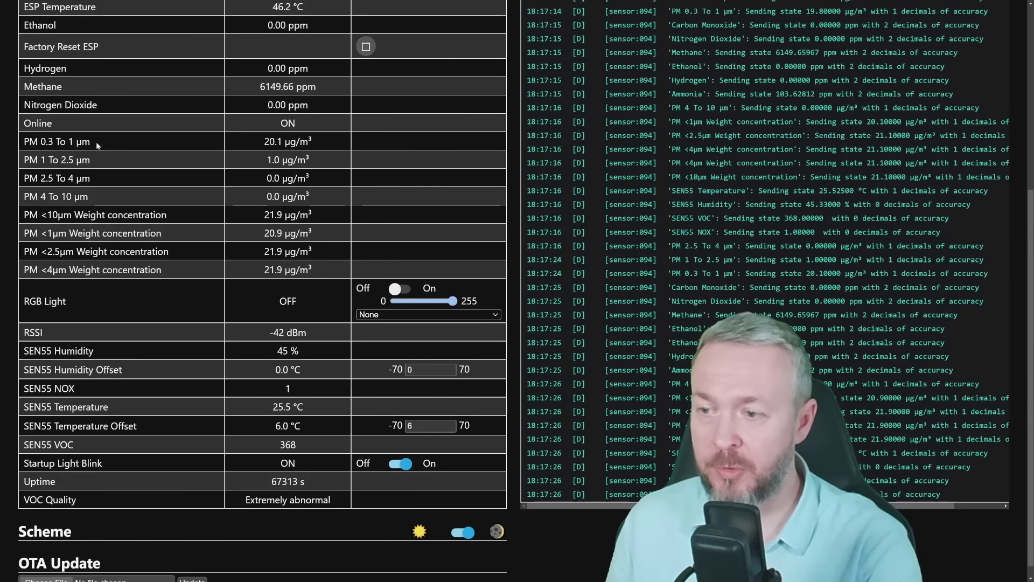
scroll(144, 176, "up", 5)
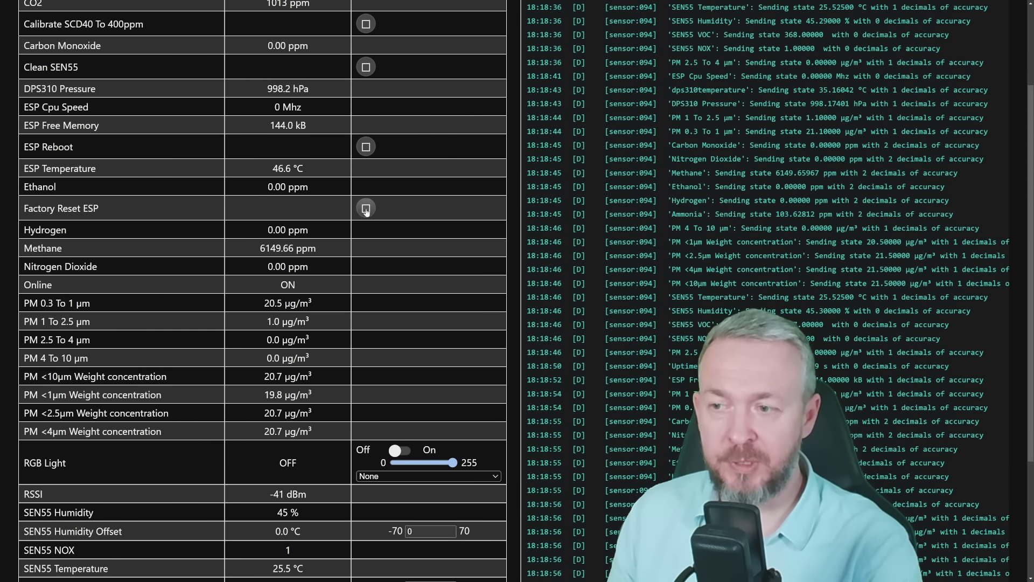
Turn the RGB light on, try Slow then Fast Pulse at about two-thirds brightness, then turn it off
scroll(377, 226, "down", 3)
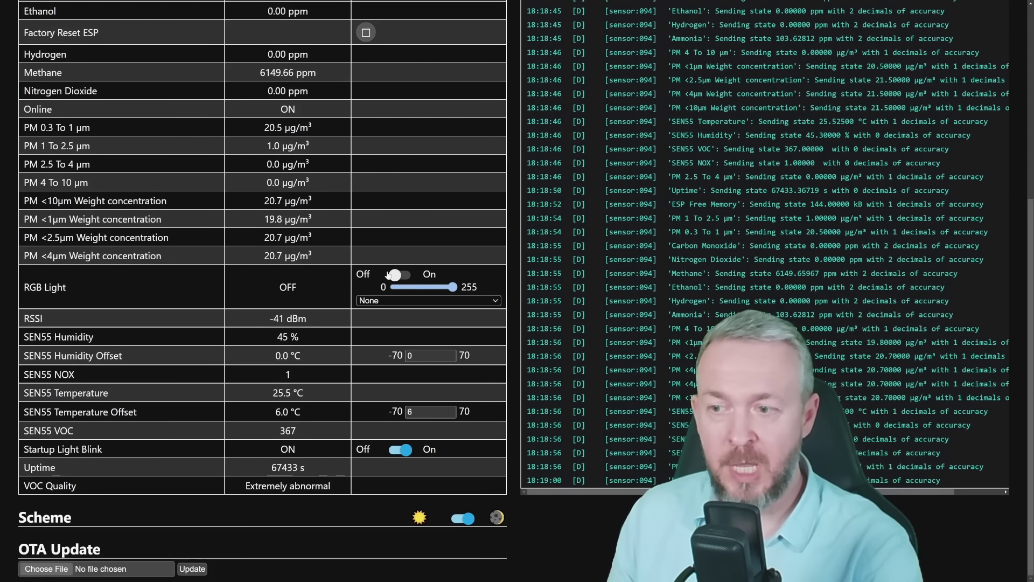
left_click(388, 275)
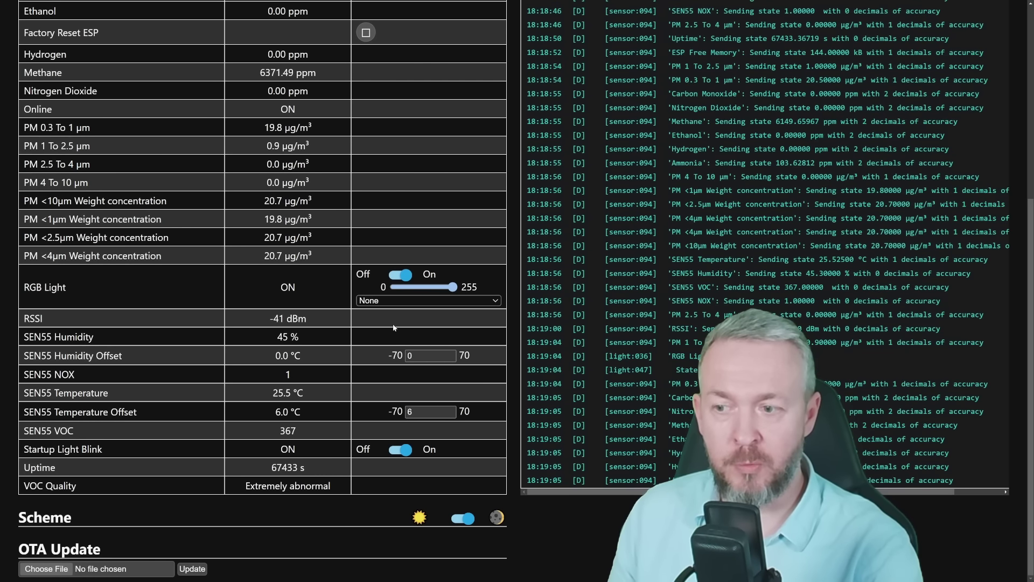
left_click(391, 301)
left_click(391, 302)
key("Down")
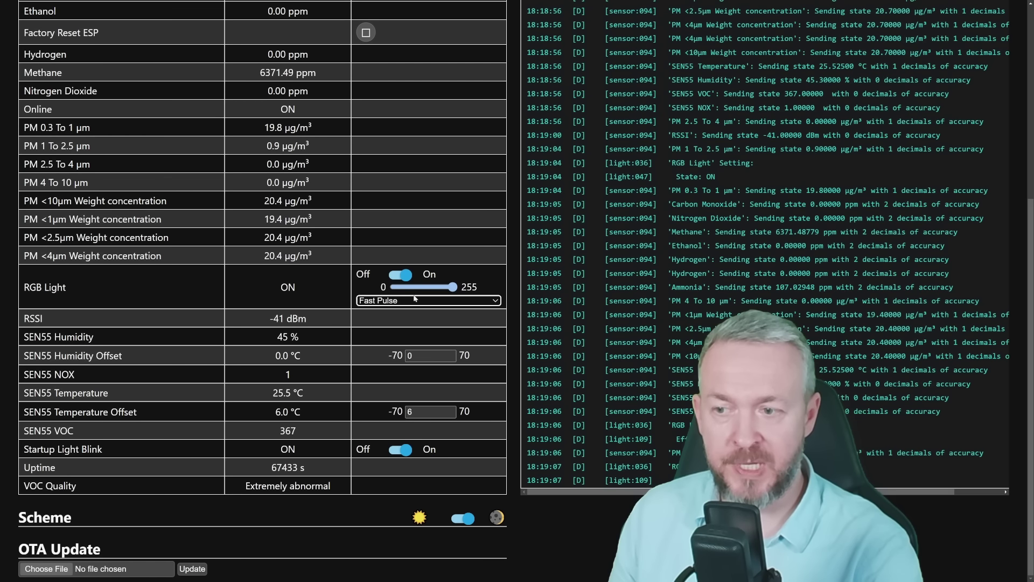
left_click_drag(452, 286, 432, 287)
left_click(395, 276)
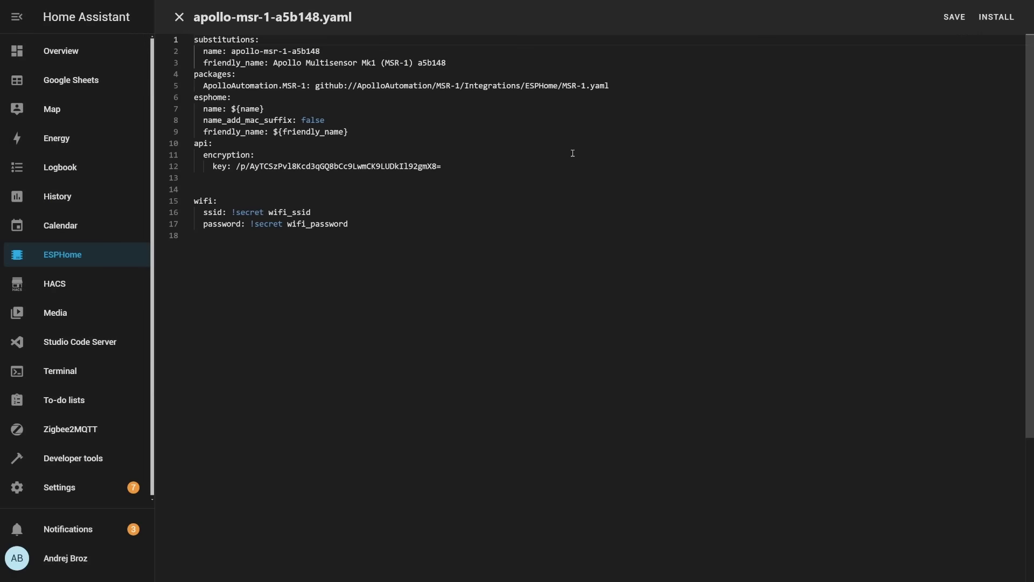
Close the YAML editor and run Validate on the apollo-msr-1-a5b148 configuration
left_click(182, 18)
left_click(699, 156)
left_click(747, 186)
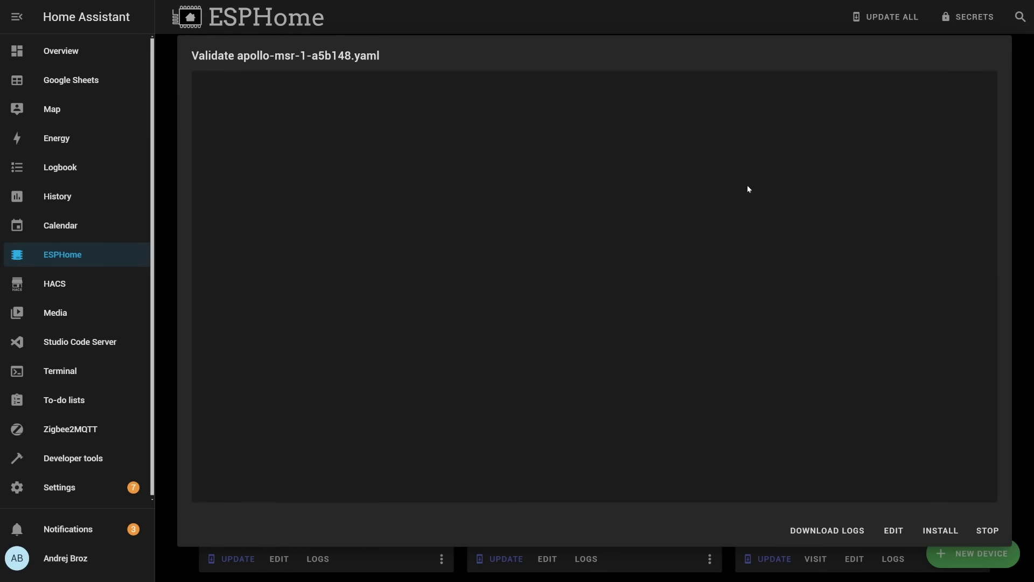
left_click(985, 538)
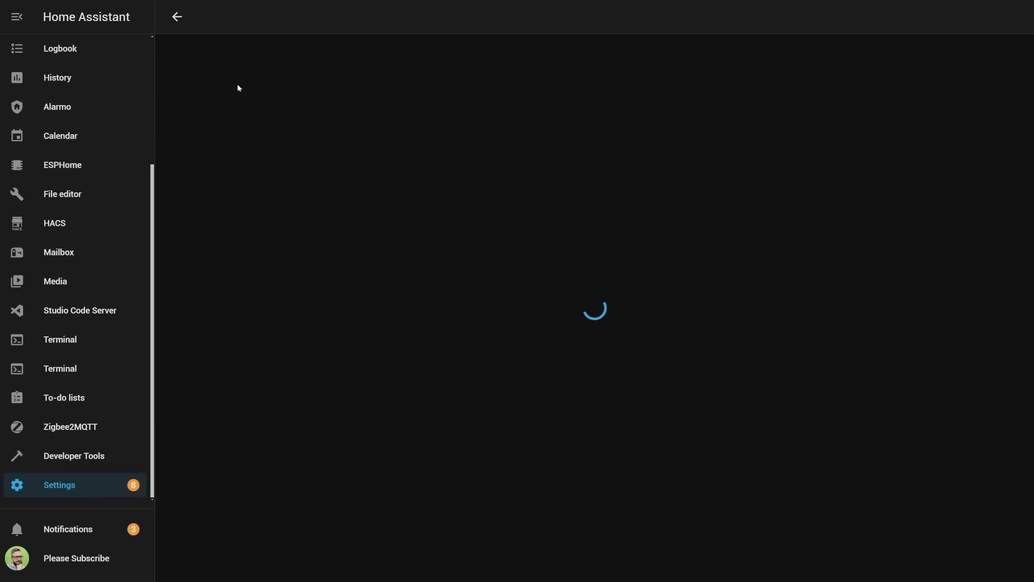
Configure and submit the discovered Apollo AIR-1 bd4d64 node in Devices & Services, then finish
scroll(422, 209, "down", 2)
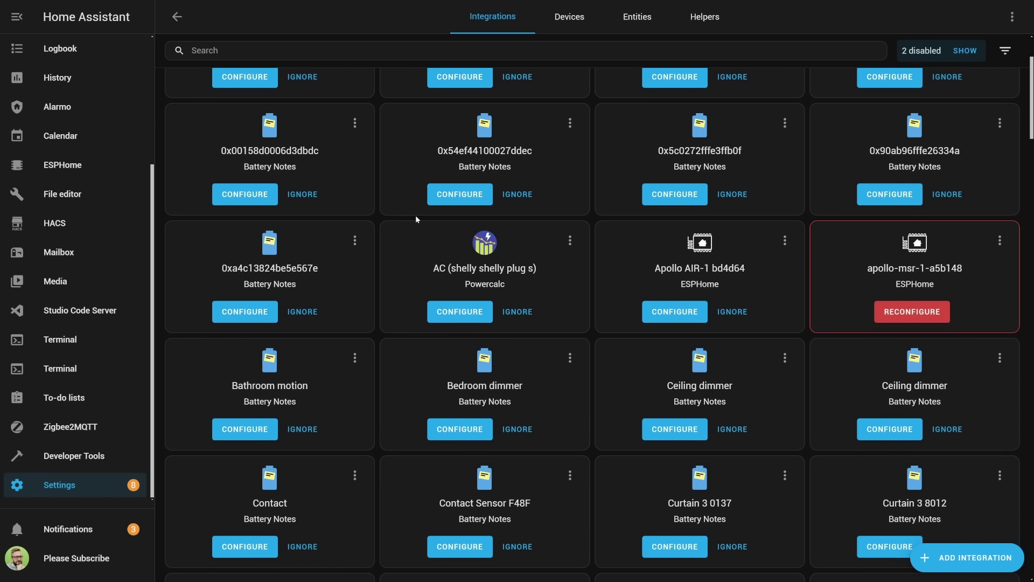
left_click(675, 312)
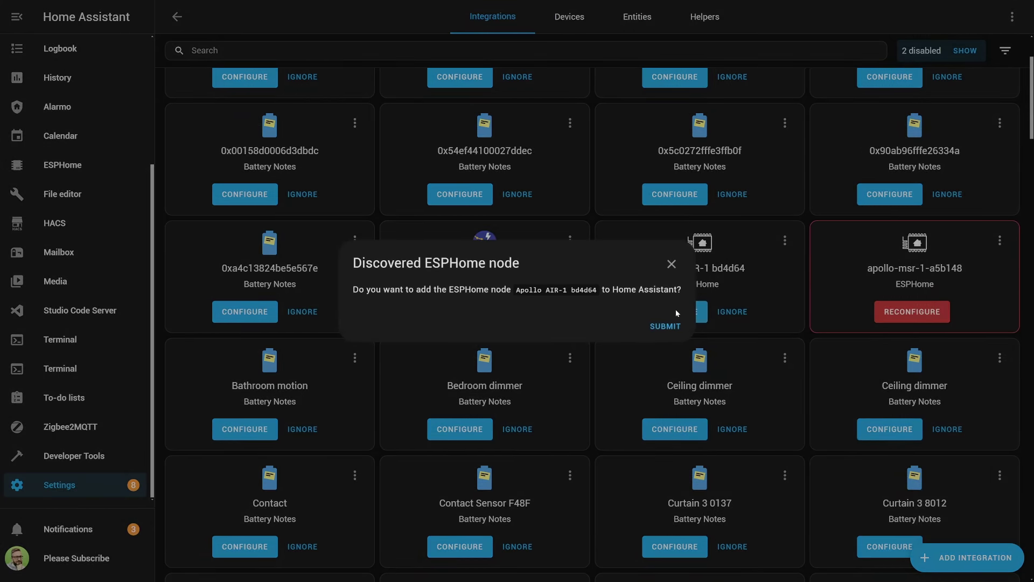
left_click(663, 323)
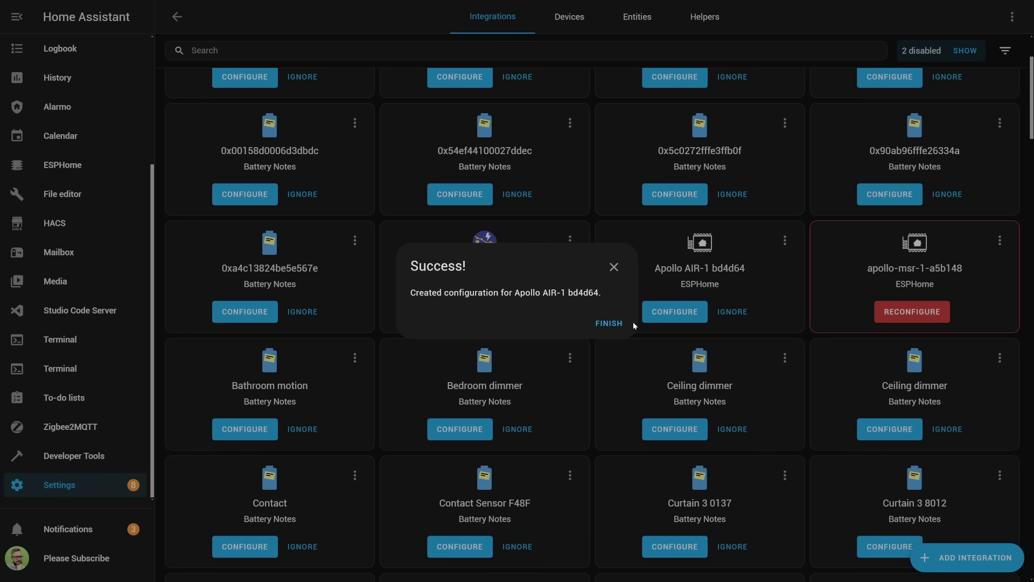
left_click(603, 321)
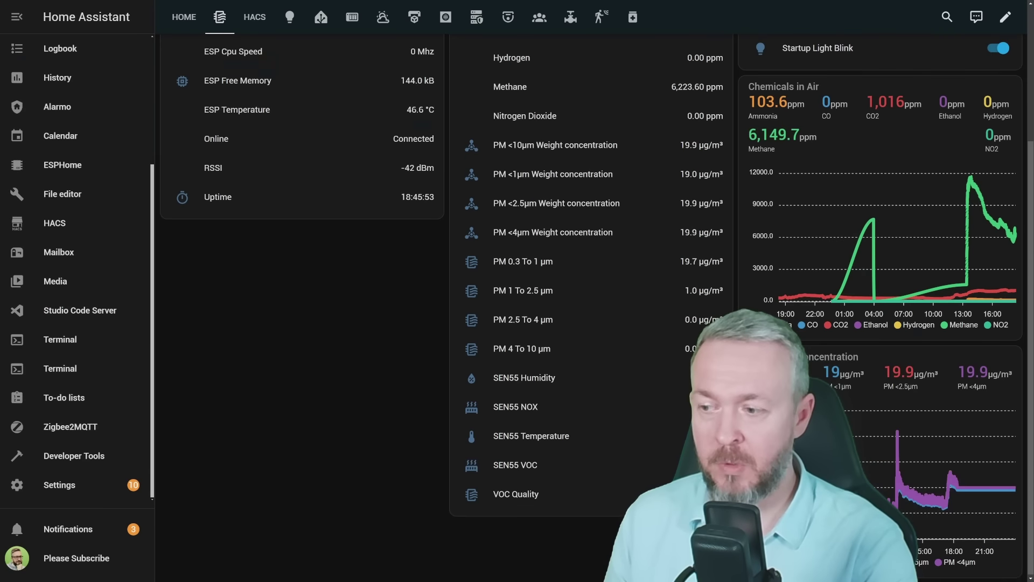
Add the ESPHome integration via an 'esp' search, choosing to set up another ESPHome instance
left_click(59, 485)
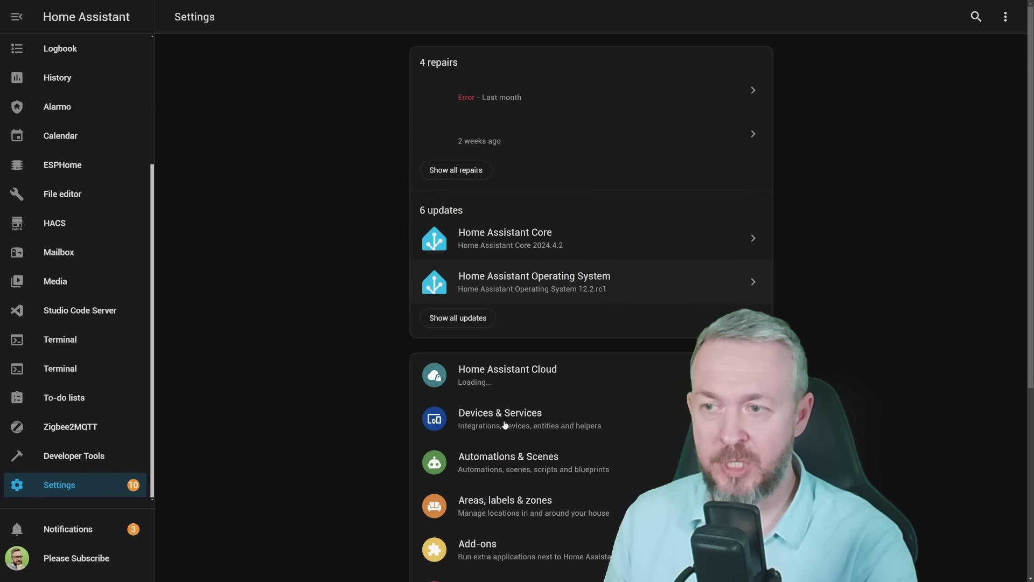
left_click(503, 425)
left_click(970, 557)
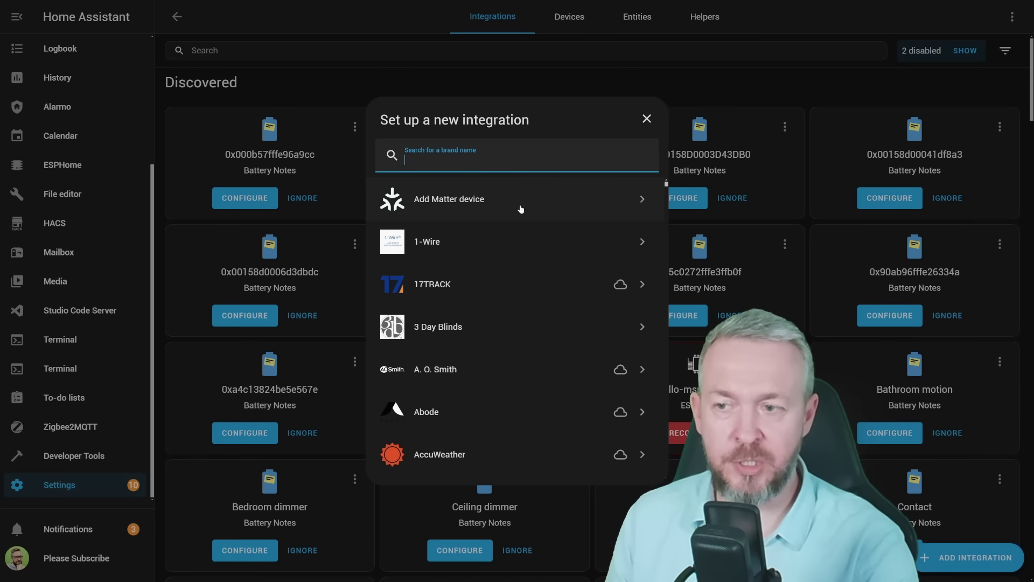
type("esp")
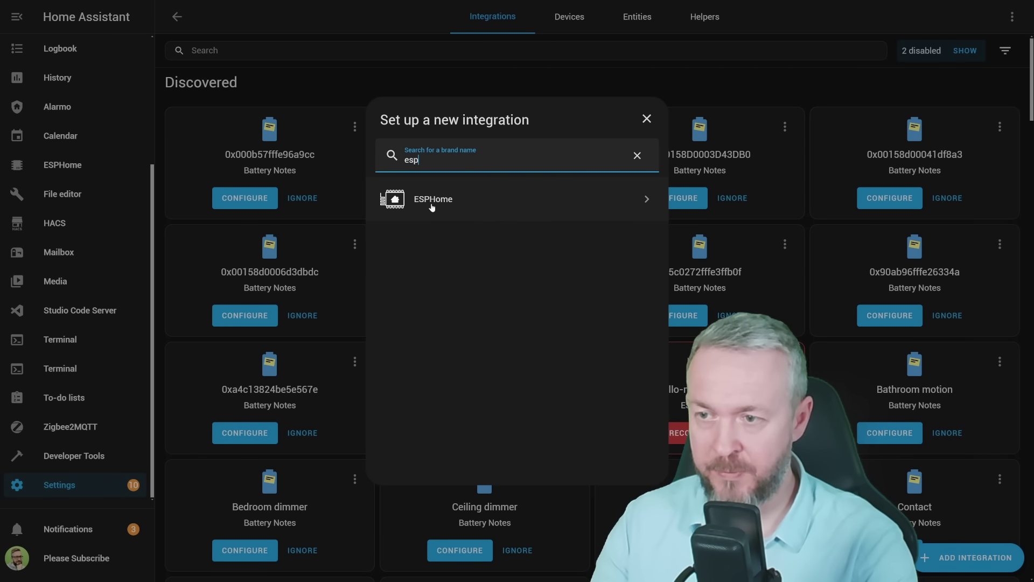
left_click(432, 206)
left_click(509, 256)
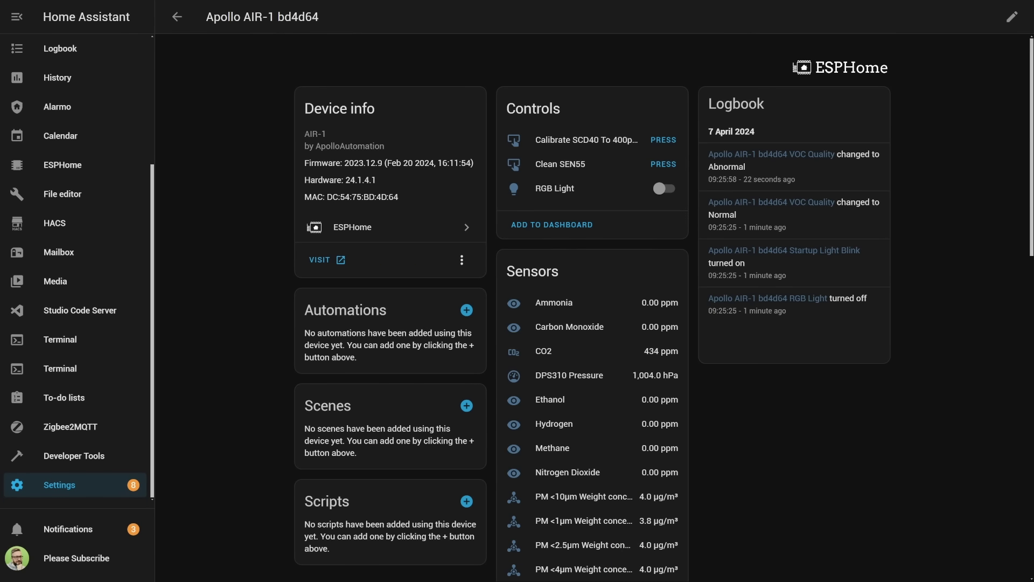
scroll(592, 307, "down", 12)
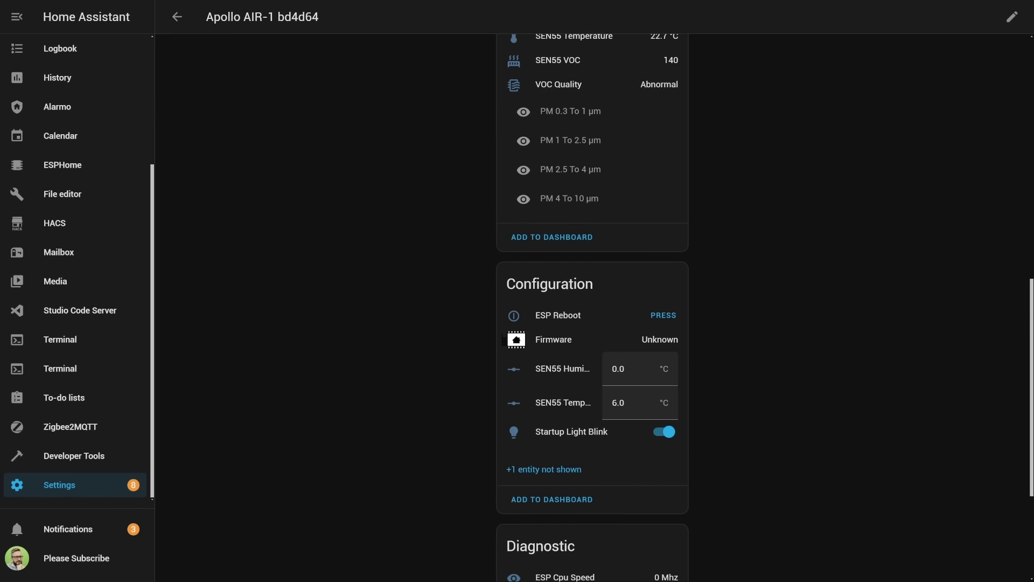
scroll(592, 307, "down", 1)
scroll(592, 307, "down", 3)
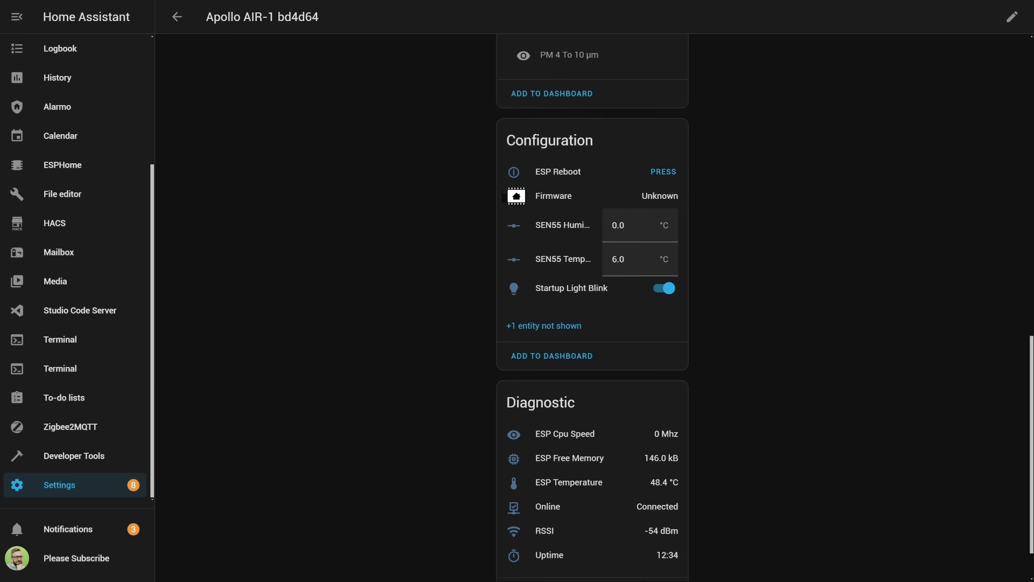
scroll(592, 307, "up", 5)
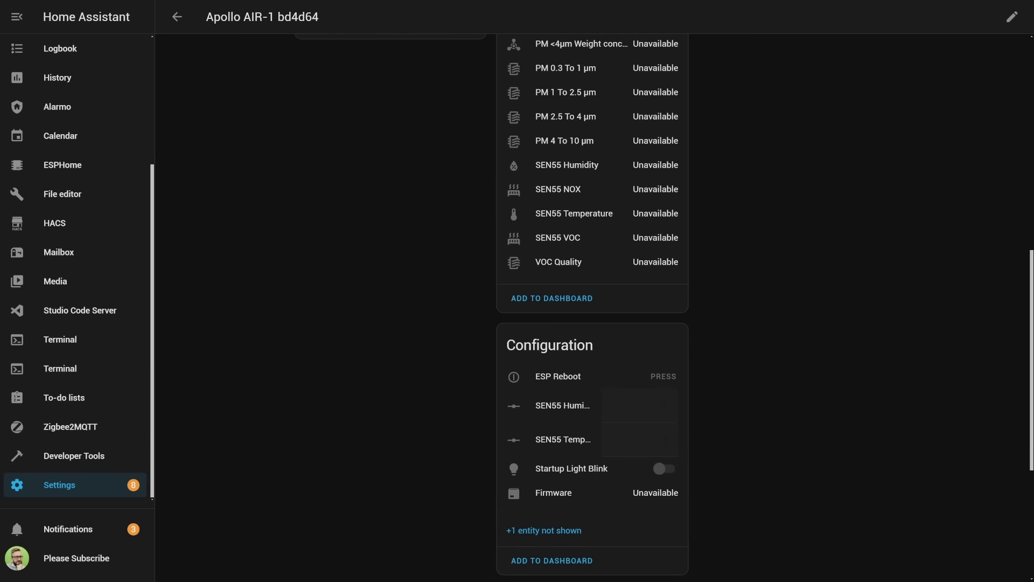
scroll(592, 301, "up", 6)
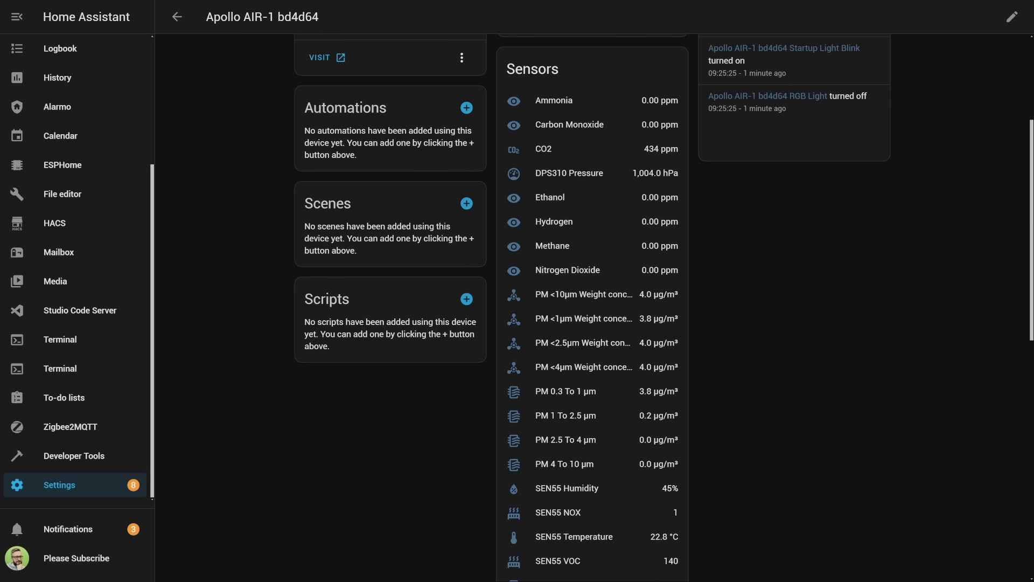
scroll(593, 307, "down", 9)
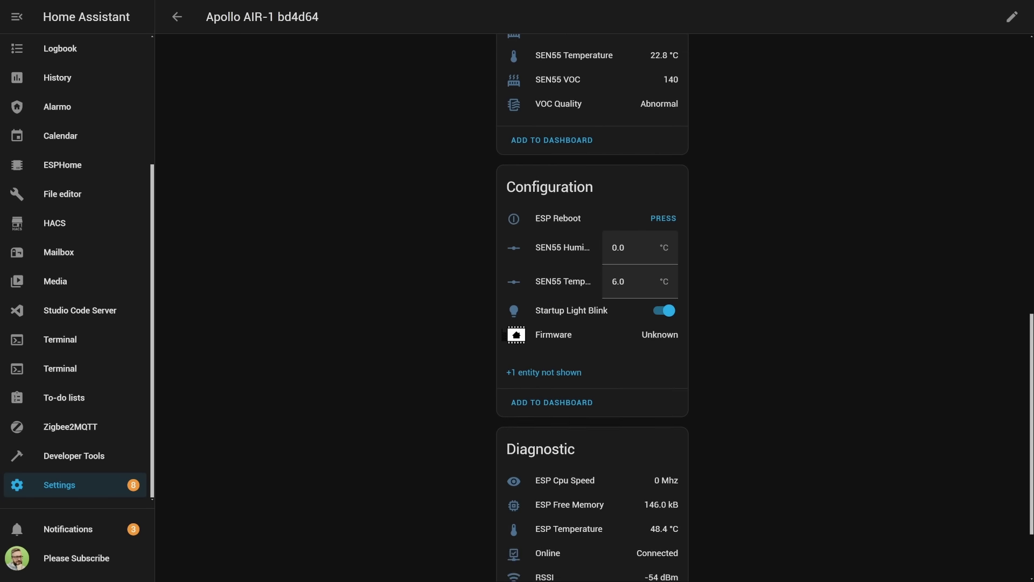
scroll(592, 307, "down", 2)
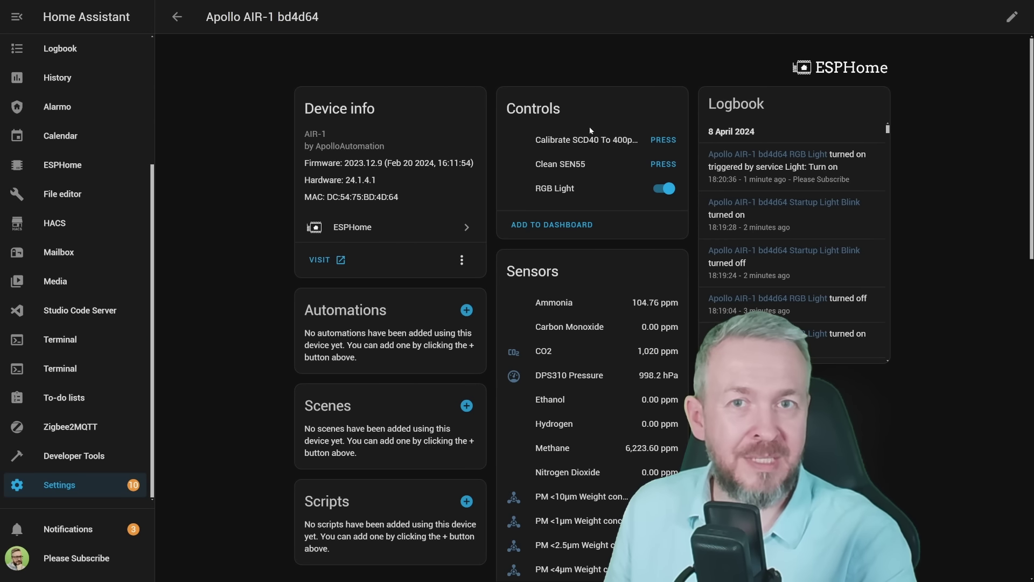
scroll(638, 216, "down", 5)
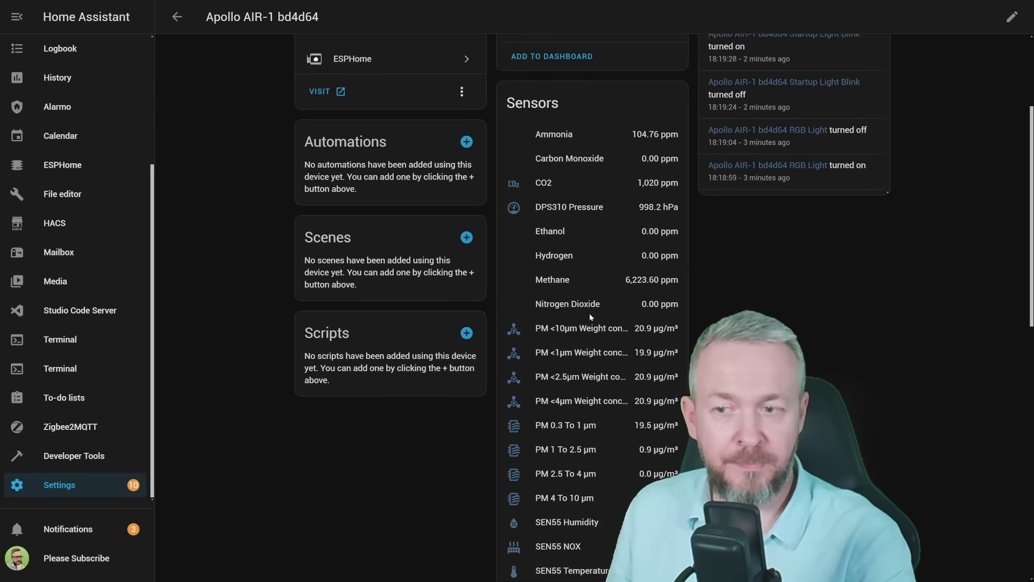
scroll(624, 105, "up", 2)
scroll(555, 274, "down", 6)
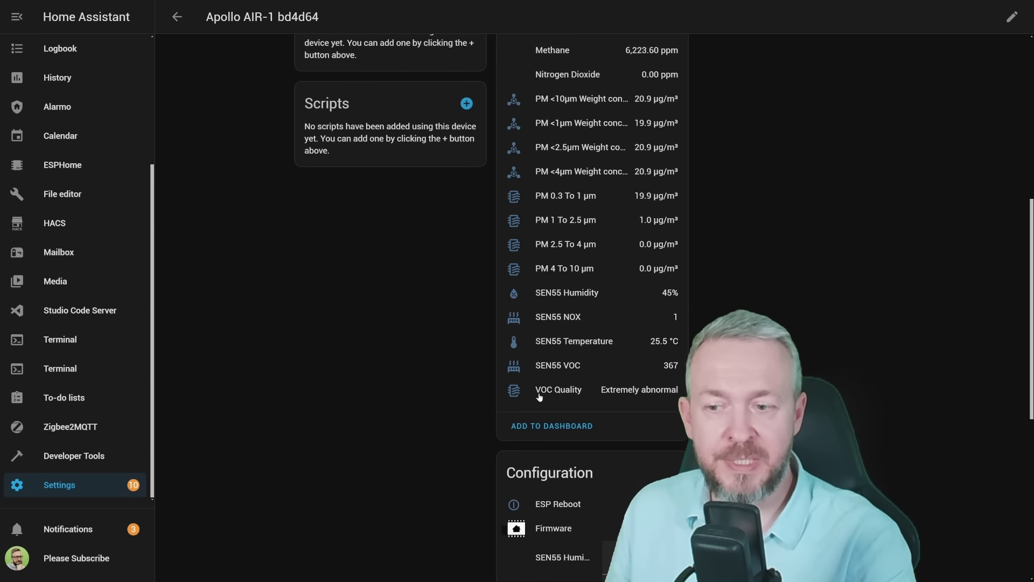
scroll(606, 257, "up", 7)
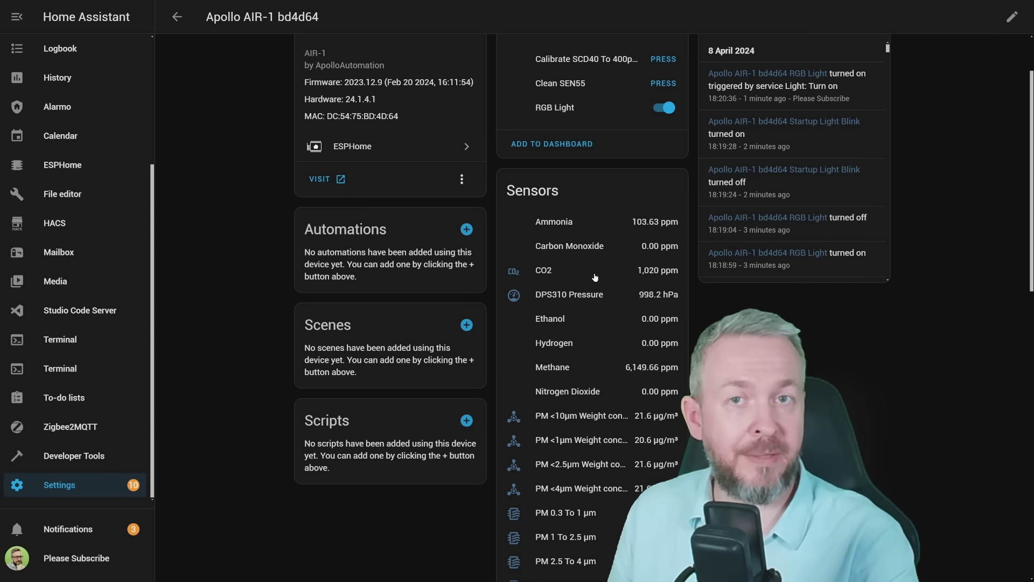
scroll(587, 285, "down", 5)
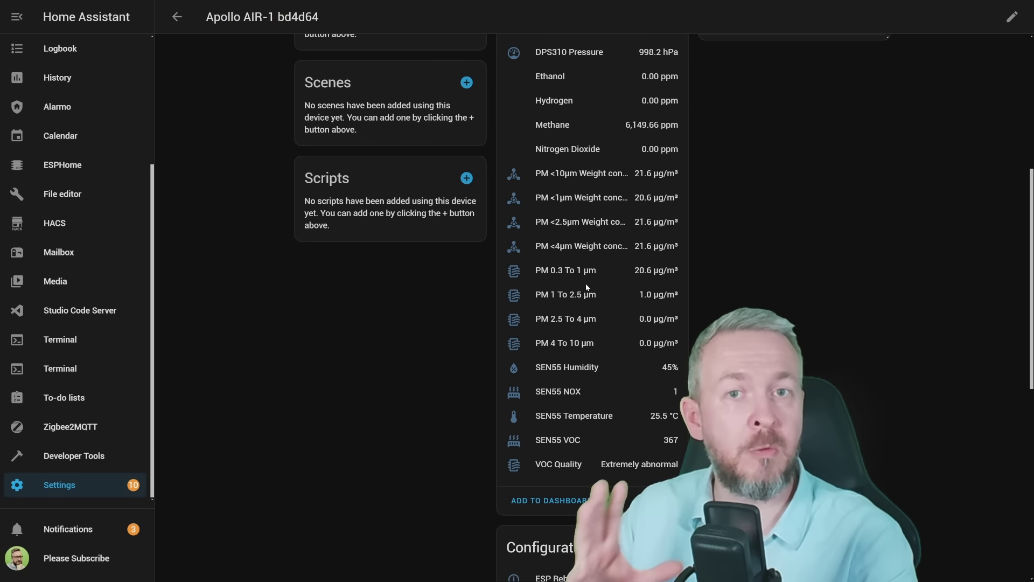
scroll(587, 286, "down", 6)
scroll(587, 283, "down", 3)
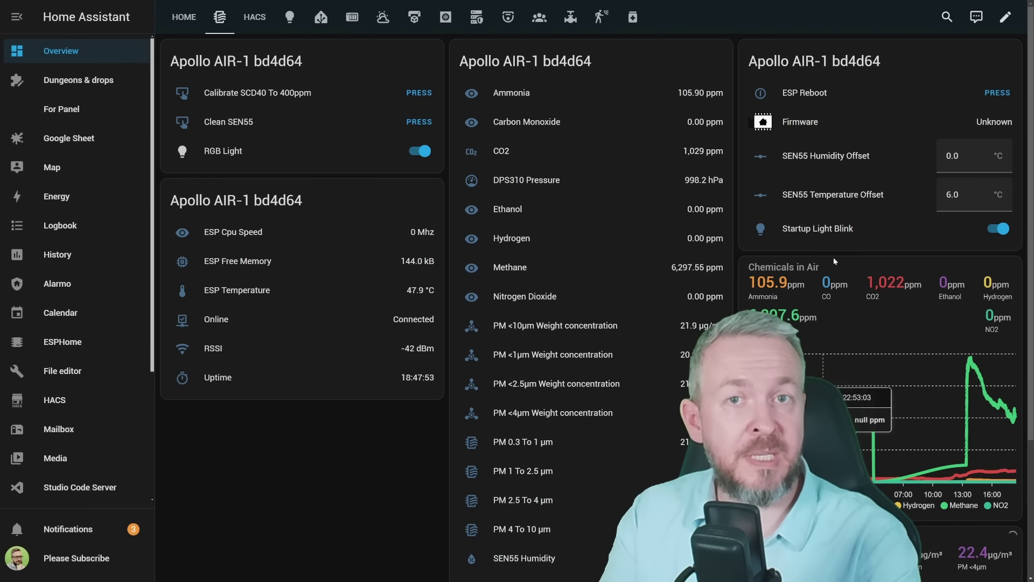
Scroll through the Overview dashboard's Apollo AIR-1 bd4d64 sensor cards
mouse_move(837, 357)
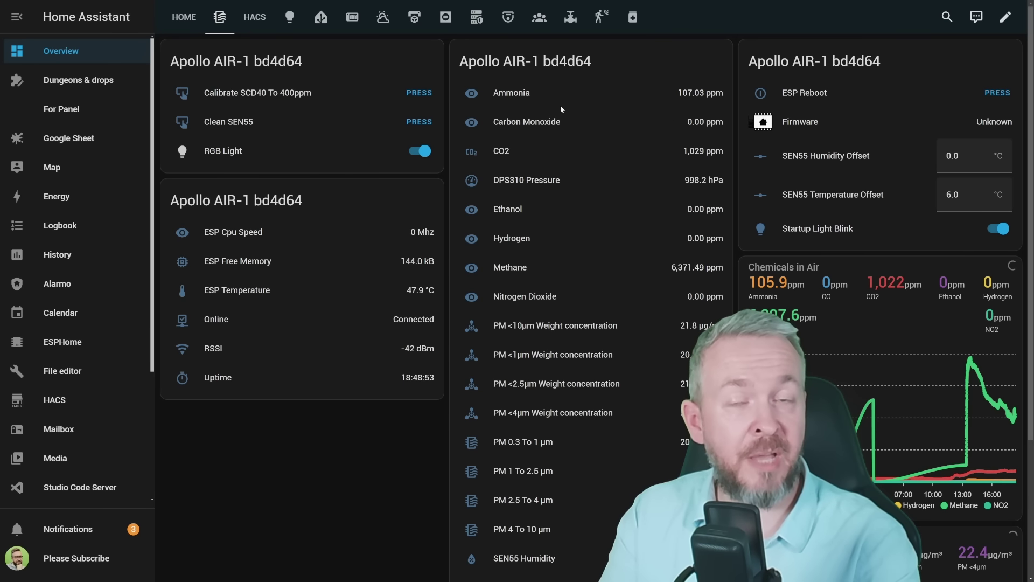
scroll(551, 327, "down", 3)
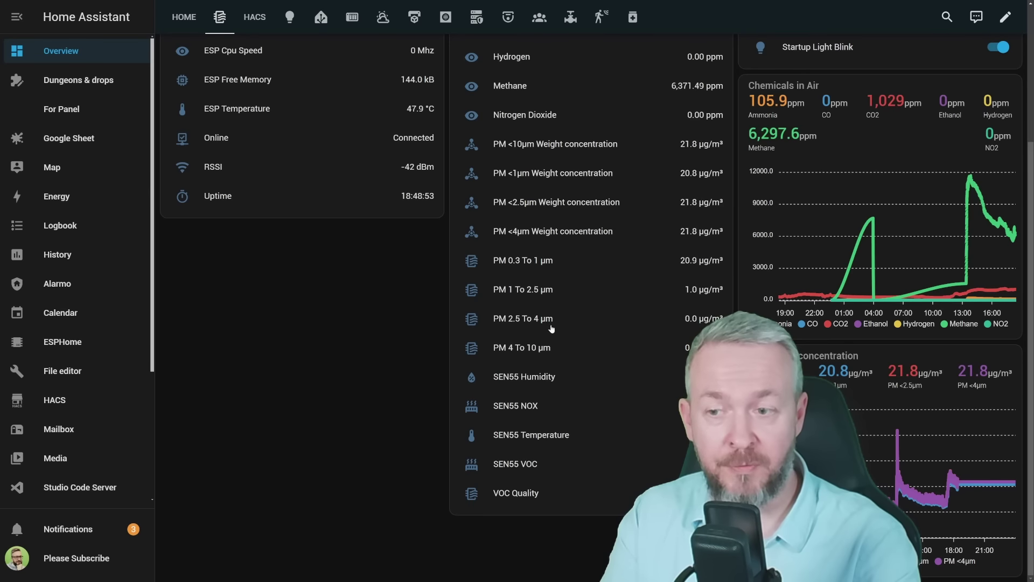
scroll(551, 327, "up", 3)
scroll(954, 447, "down", 3)
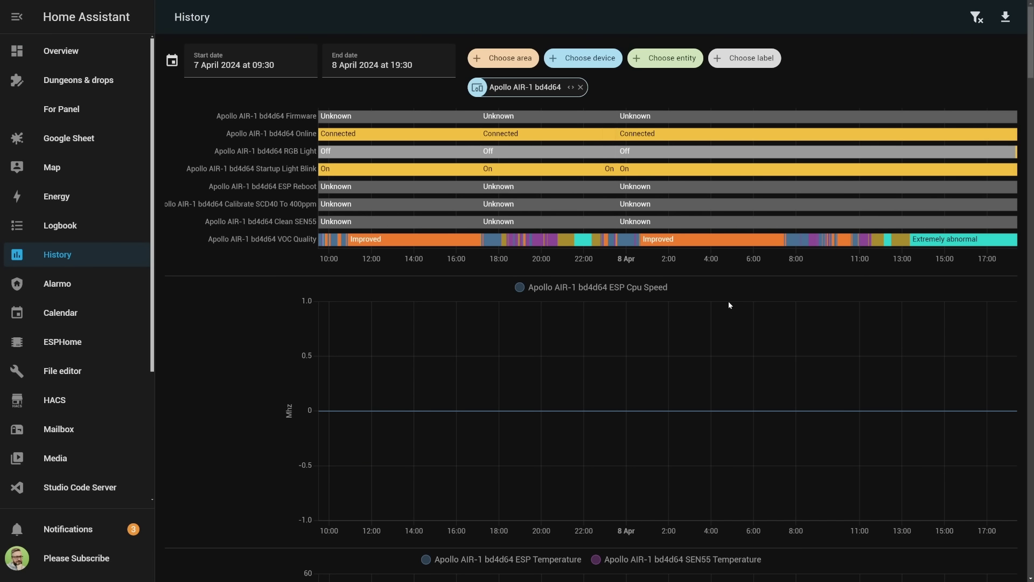
scroll(737, 271, "down", 6)
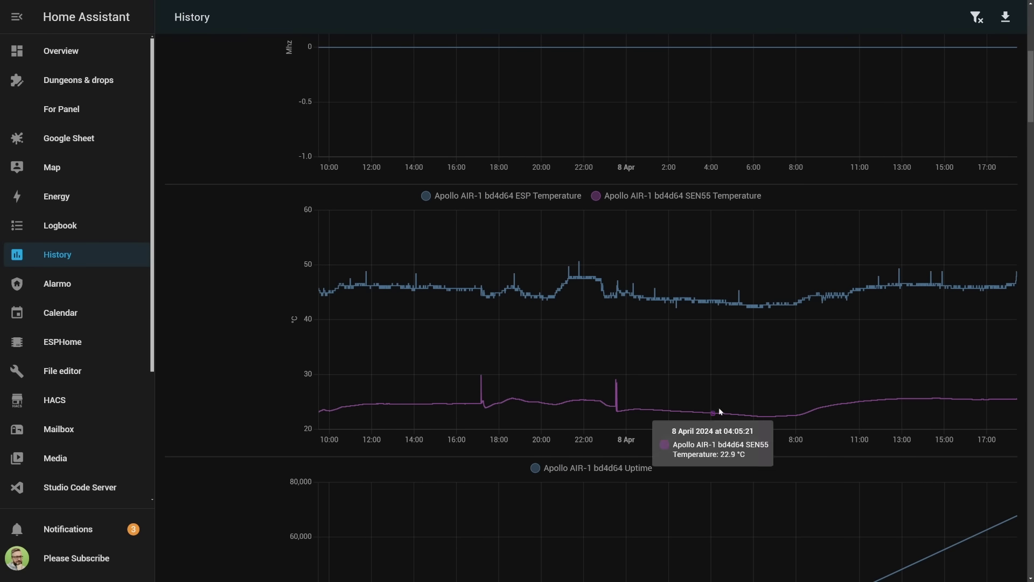
scroll(637, 242, "down", 3)
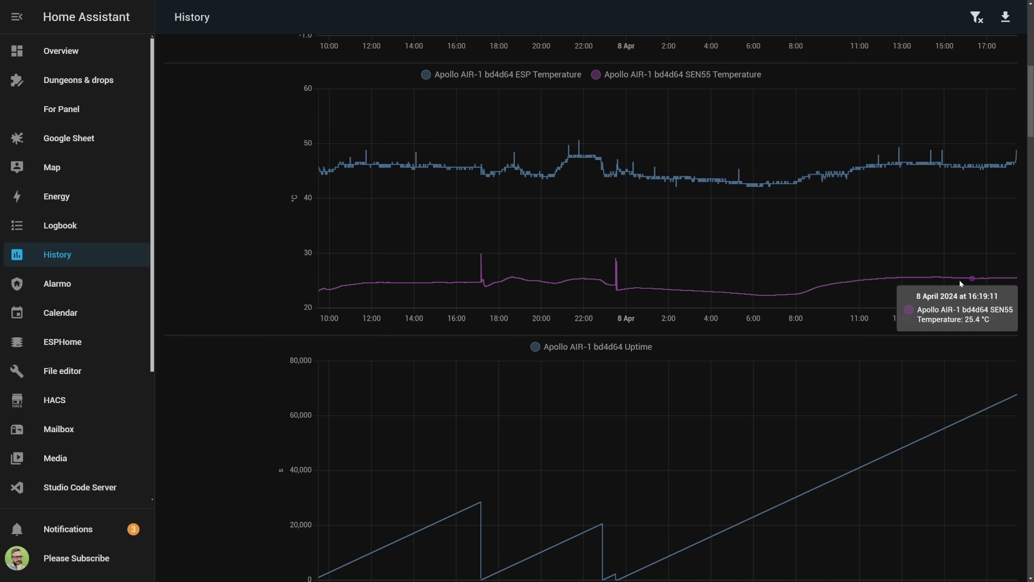
scroll(955, 280, "down", 14)
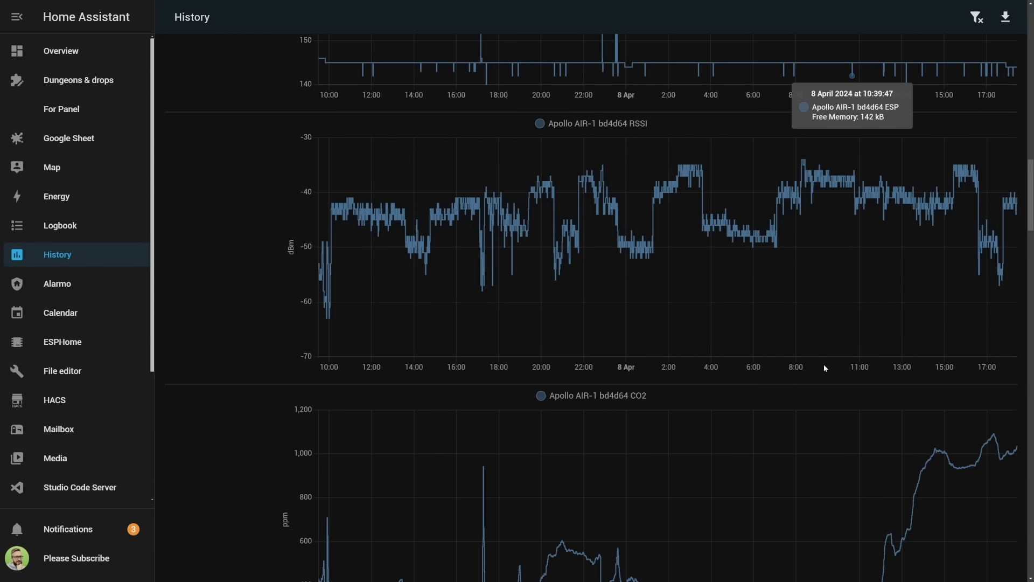
scroll(821, 366, "down", 6)
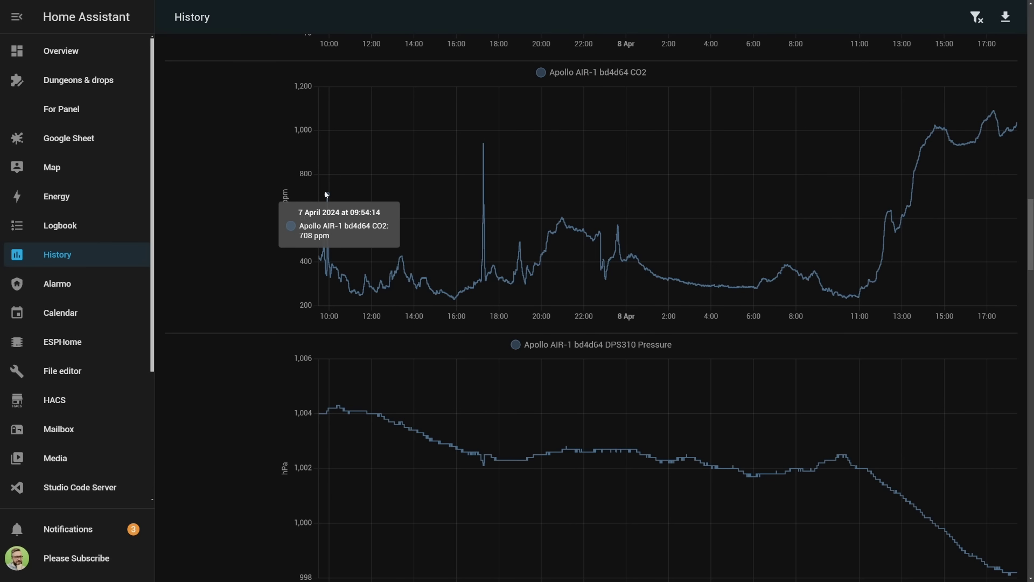
scroll(326, 194, "down", 6)
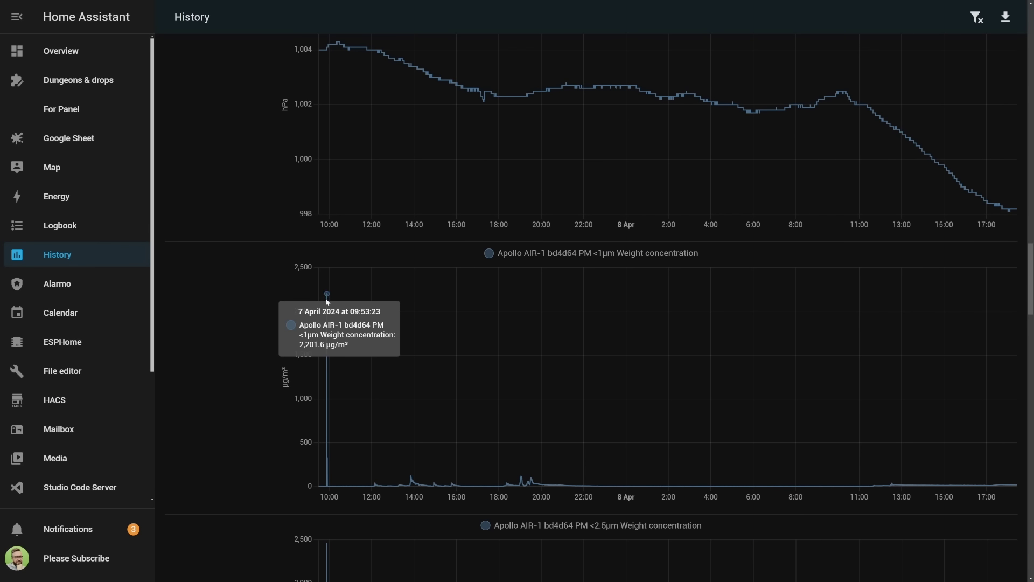
scroll(326, 297, "down", 7)
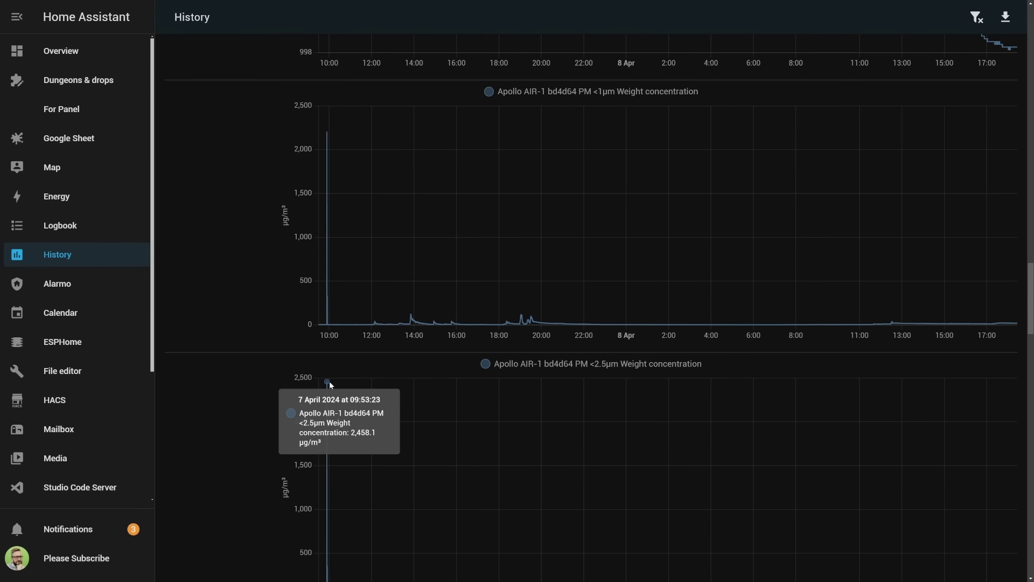
scroll(330, 345, "down", 3)
scroll(323, 242, "down", 12)
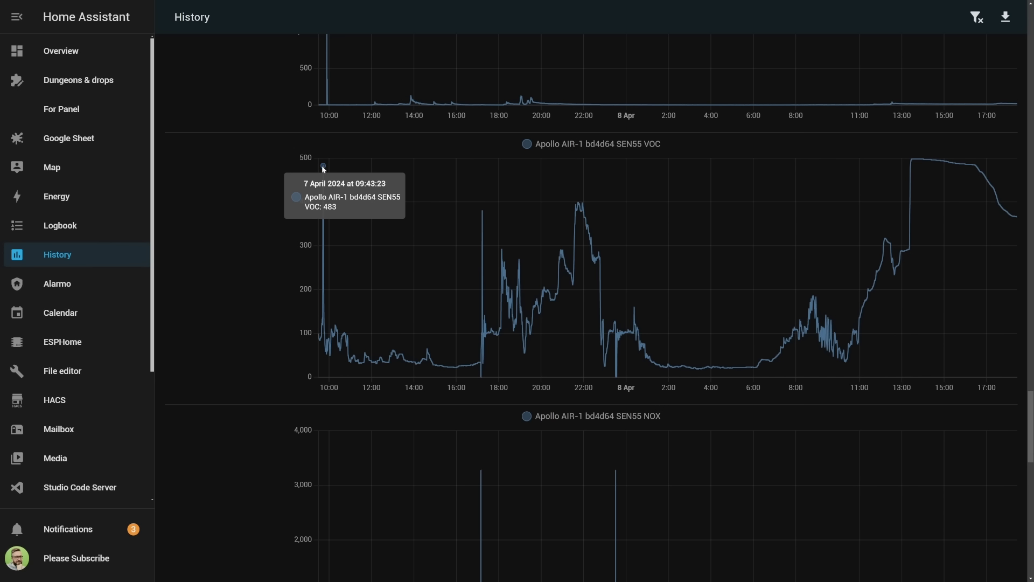
scroll(324, 171, "down", 15)
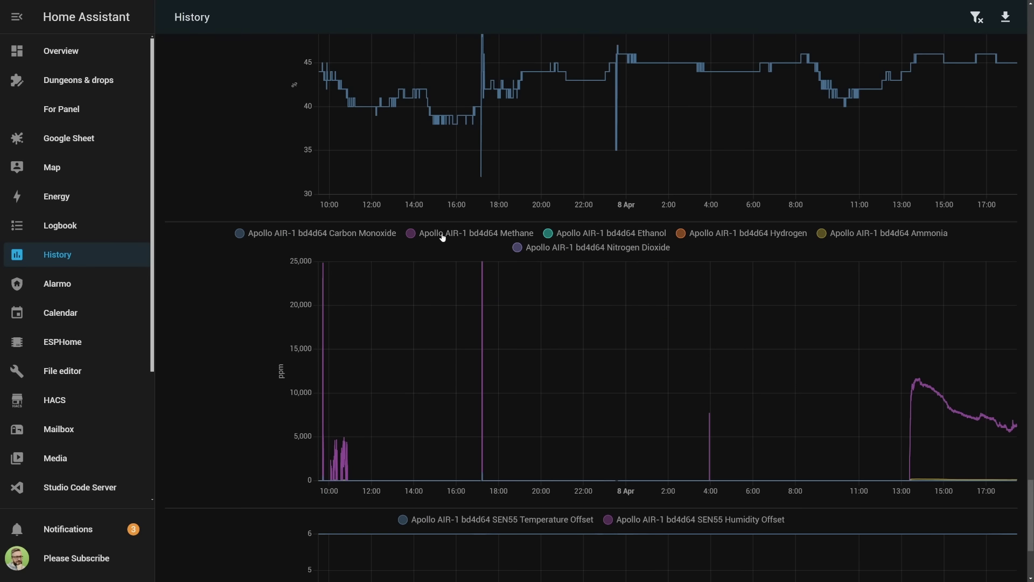
Toggle off the Methane, Carbon Monoxide, Hydrogen, Ammonia and Ethanol legend entries, leaving the gas chart empty
left_click(441, 235)
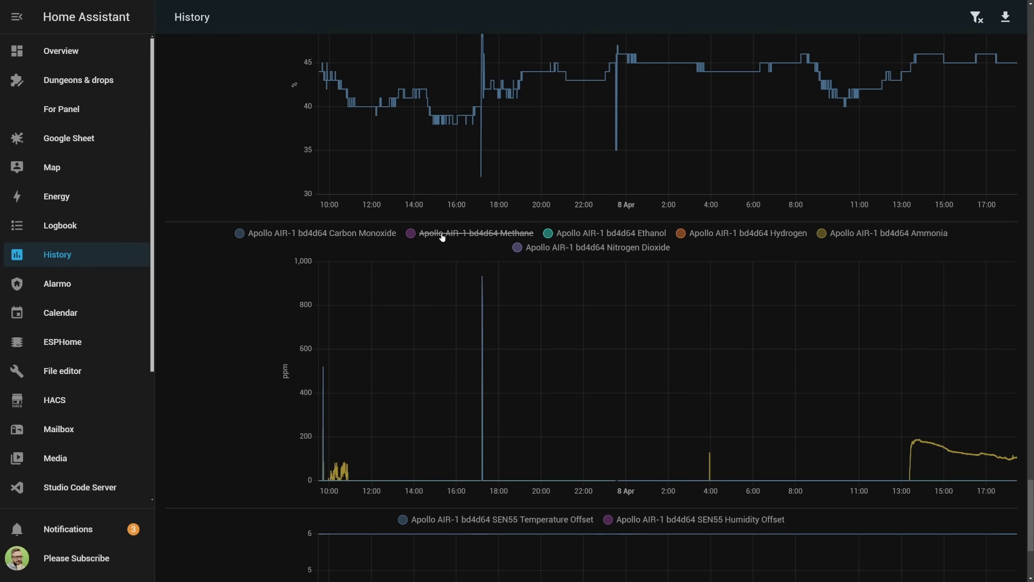
left_click(338, 233)
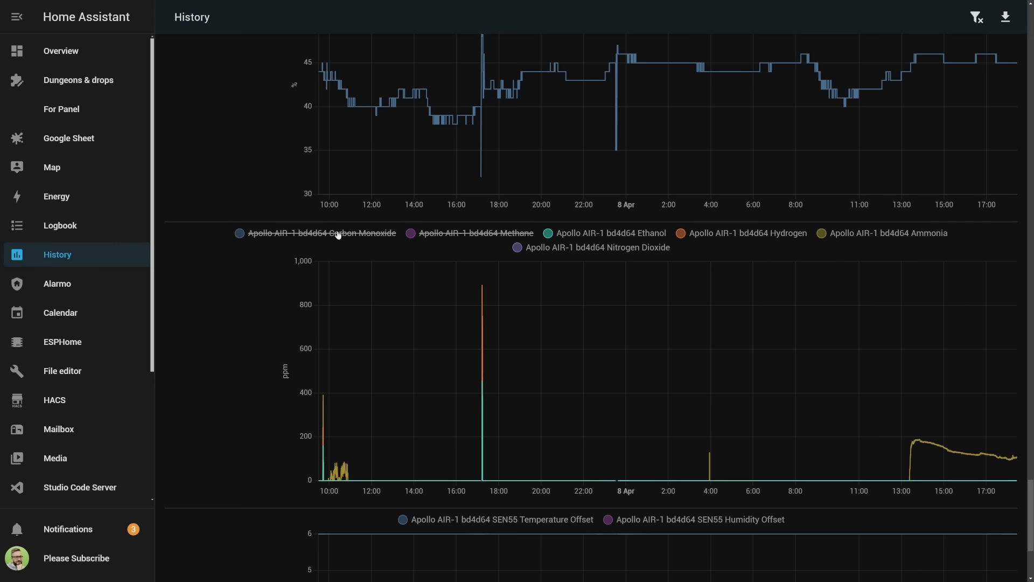
left_click(722, 233)
left_click(882, 235)
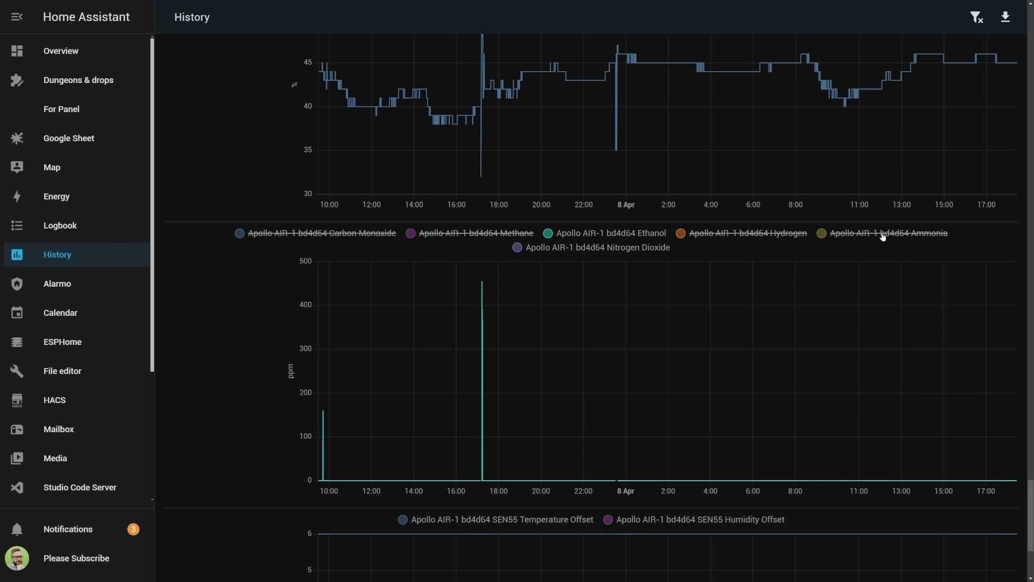
left_click(606, 233)
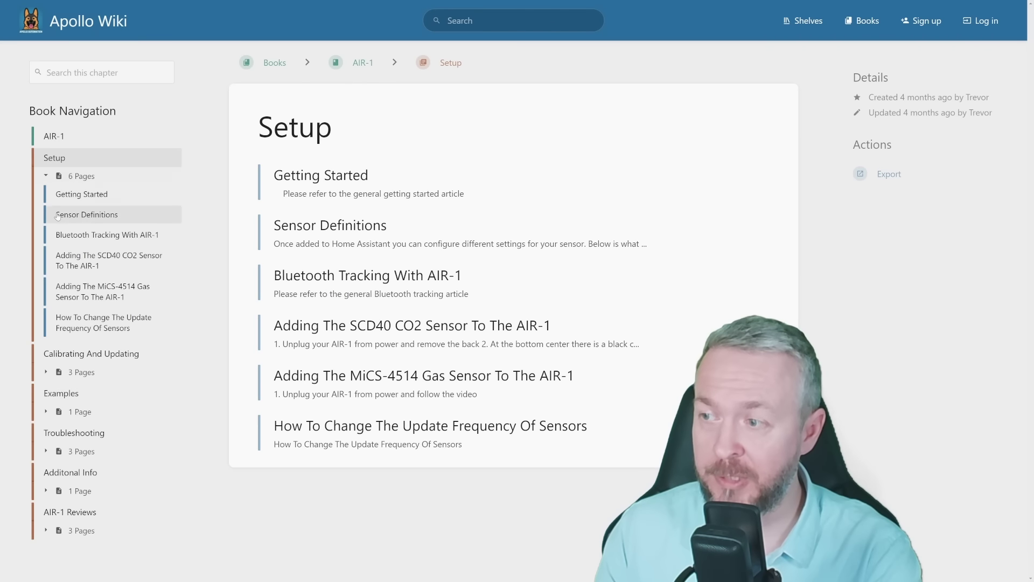
Open Calibrating And Updating, then expand the Examples, Troubleshooting, Additonal Info and AIR-1 Reviews page lists
left_click(91, 354)
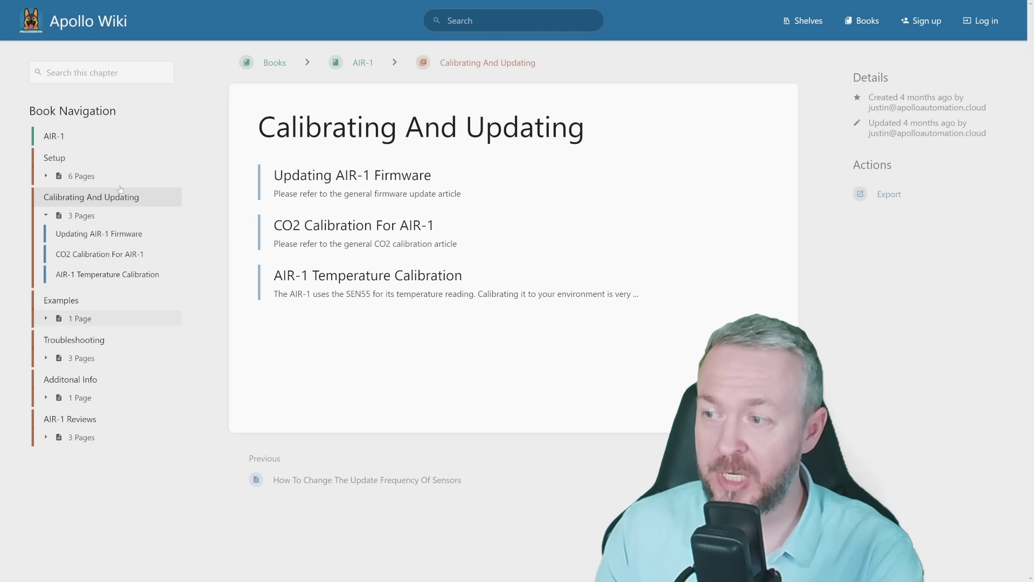
left_click(80, 318)
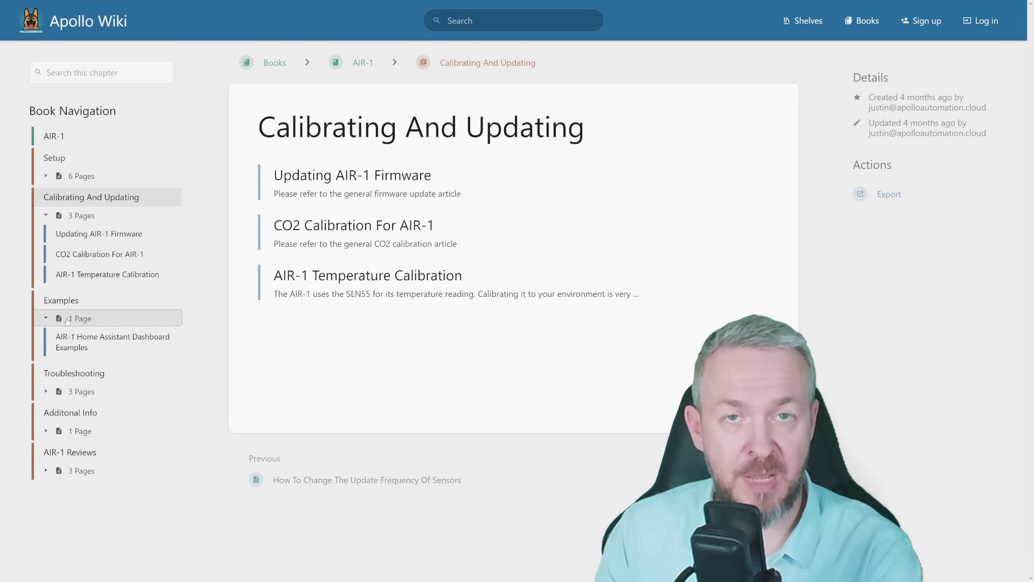
left_click(67, 392)
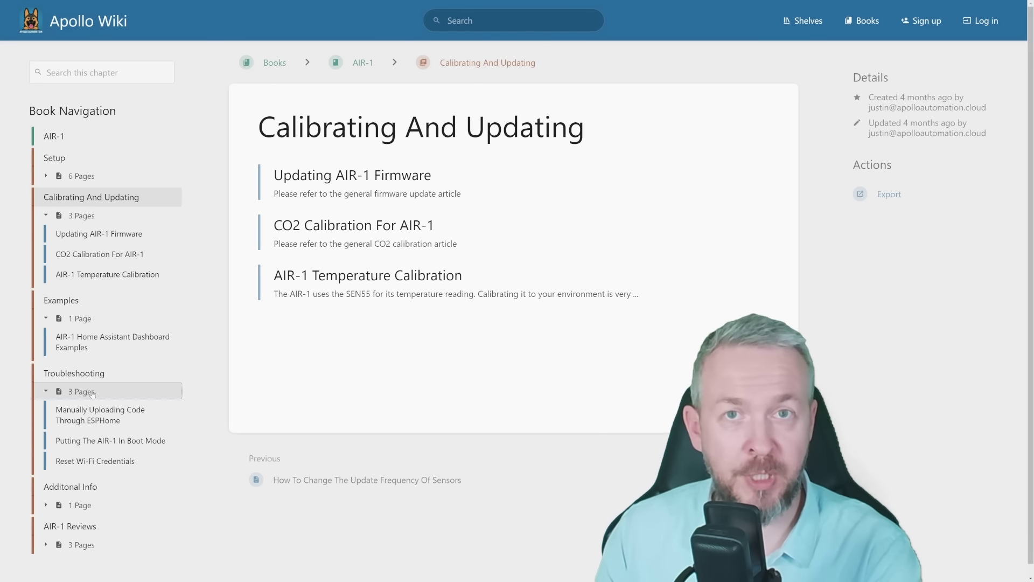
scroll(85, 466, "down", 1)
left_click(80, 493)
scroll(81, 474, "down", 2)
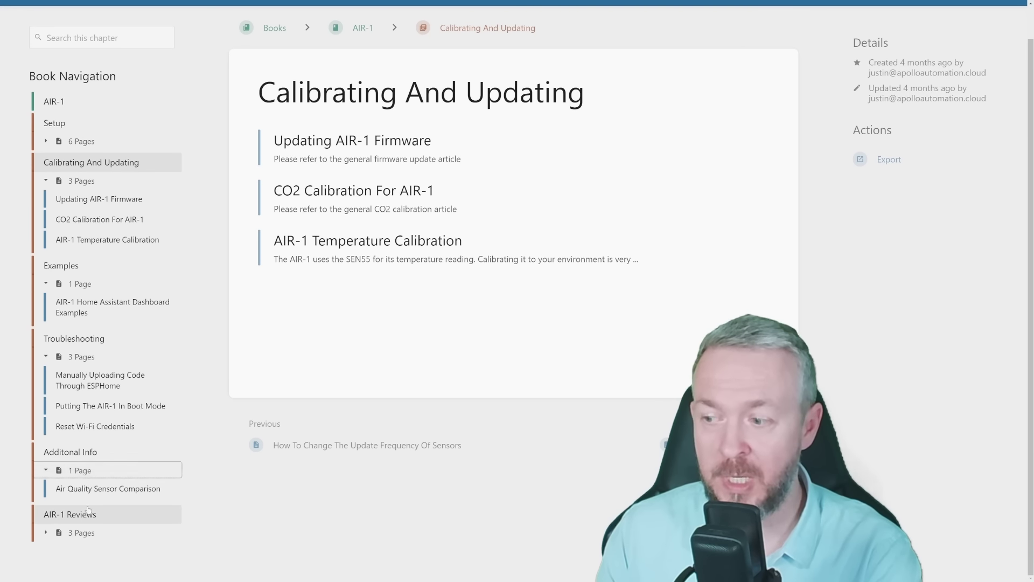
left_click(78, 454)
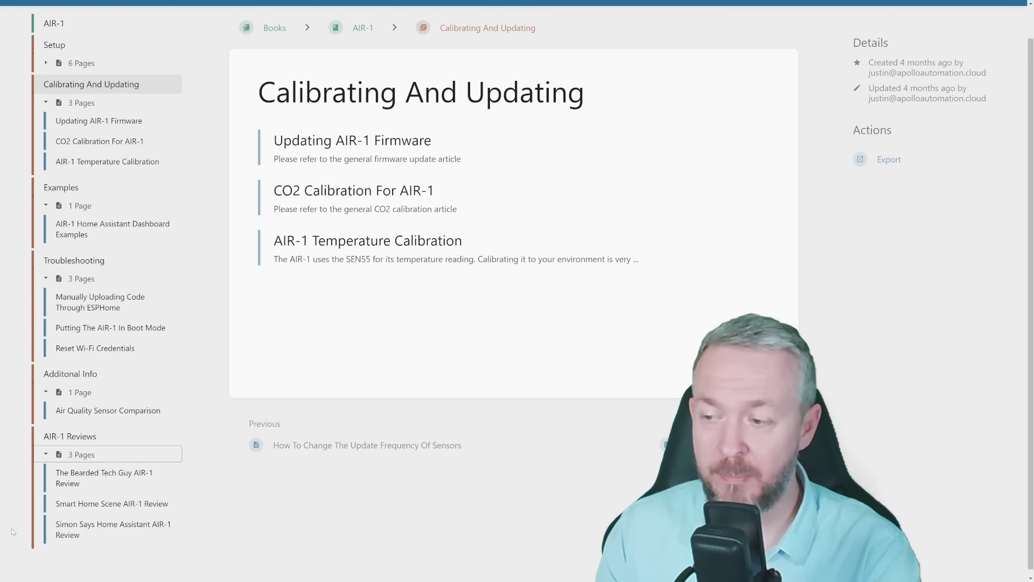
left_click(75, 523)
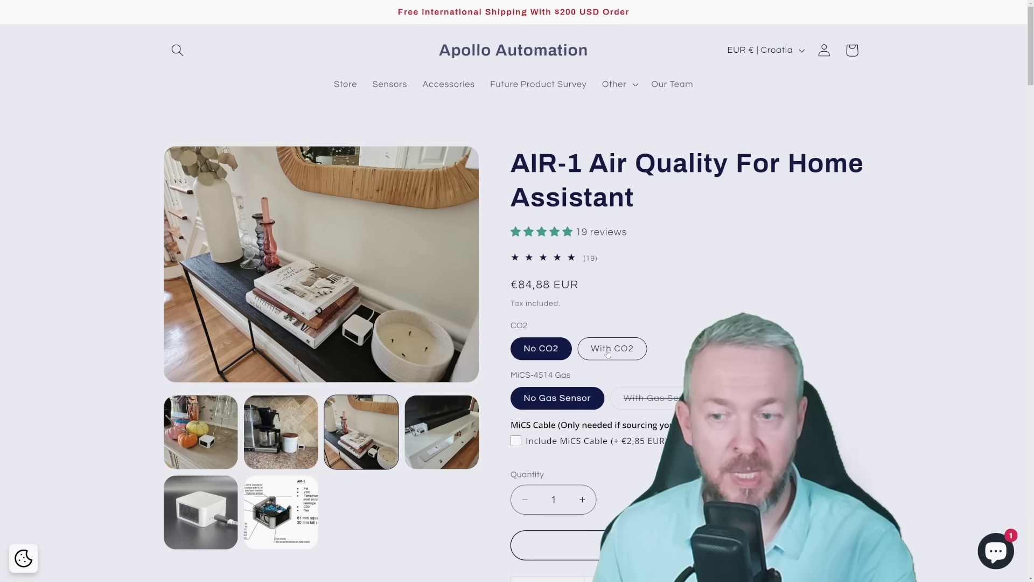
Choose the With CO2 and With Gas Sensor options, raising the AIR-1 to €142,10 EUR
left_click(608, 350)
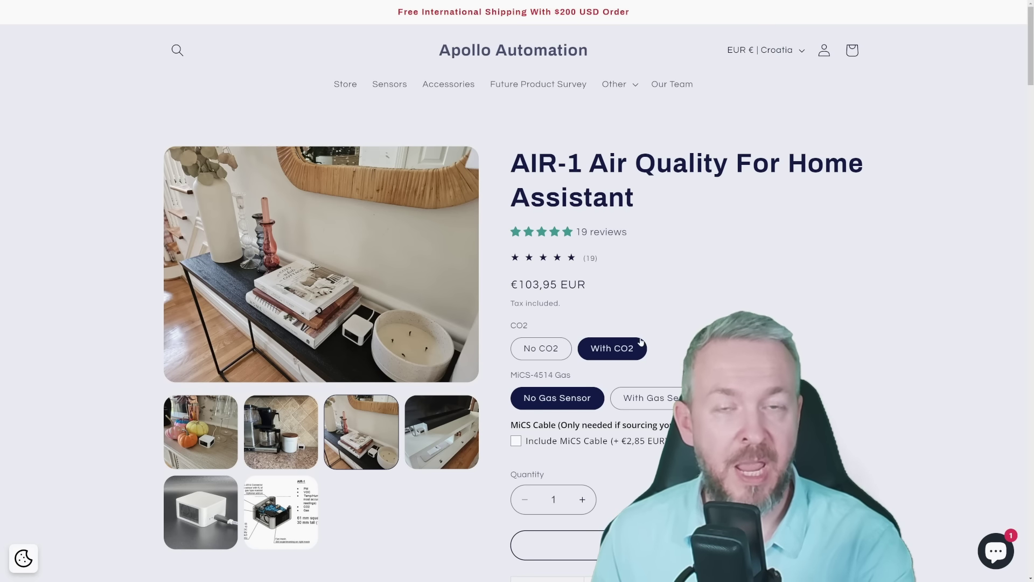
left_click(663, 405)
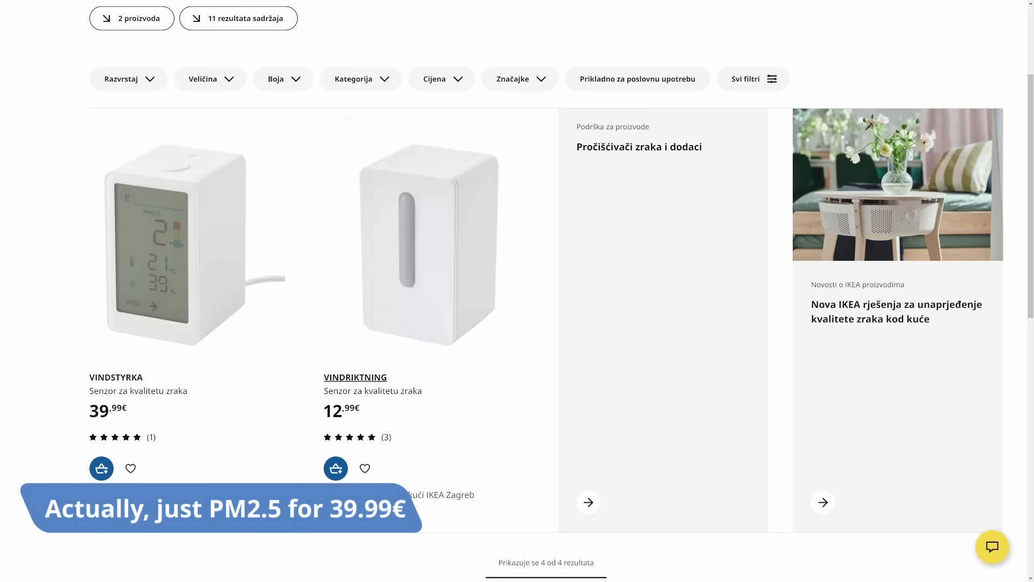
Open the VINDSTYRKA product tile from IKEA's air-quality search results
left_click(165, 288)
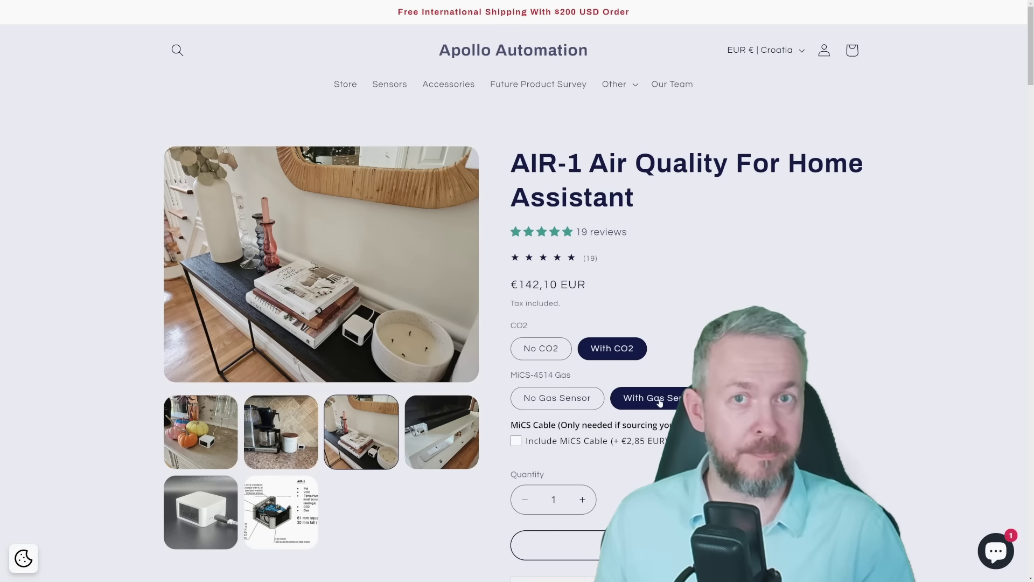
Switch the AIR-1 back to No CO2, dropping the price to €84,88 EUR
left_click(560, 355)
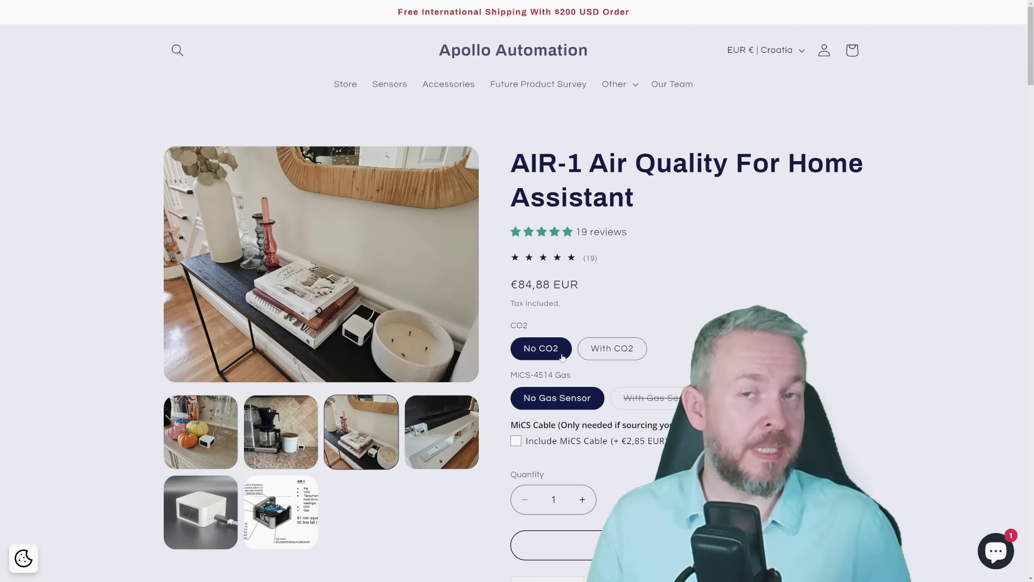